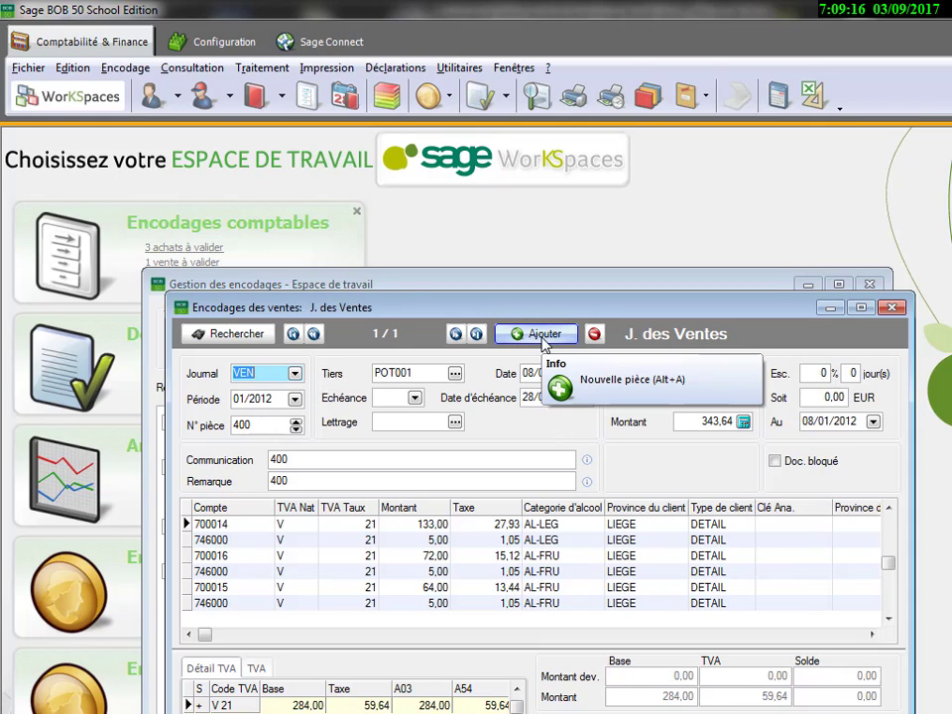
# Add a new sales document for the customer's third-party code, dated 10/01/2012 with due date 22/01/2012.
pyautogui.click(542, 335)
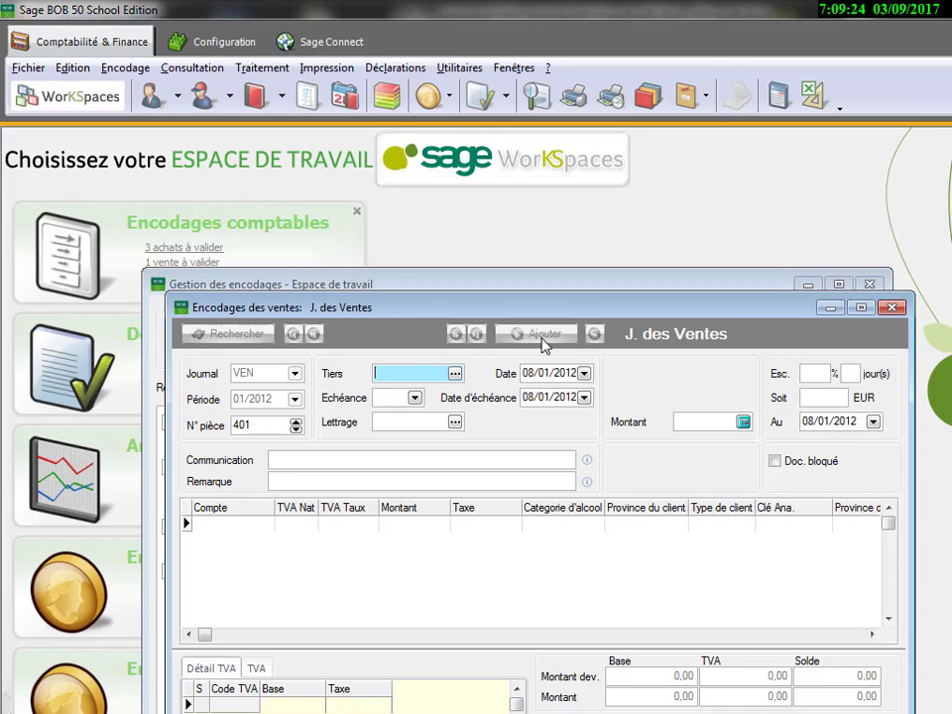
pyautogui.write('LIB001')
pyautogui.press('Tab')
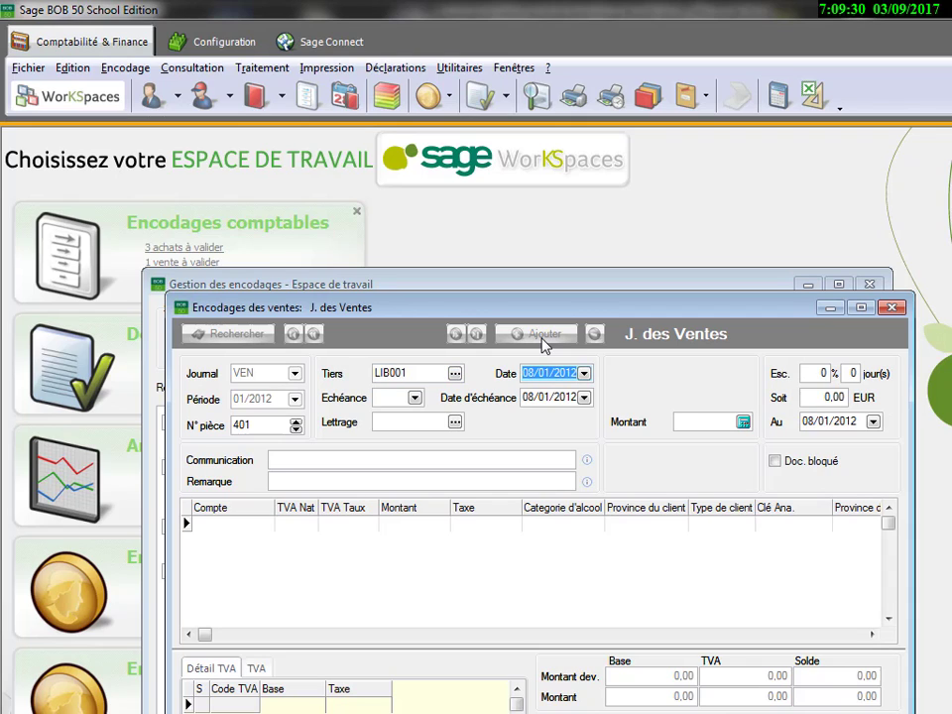
pyautogui.write('10/01')
pyautogui.press('Tab')
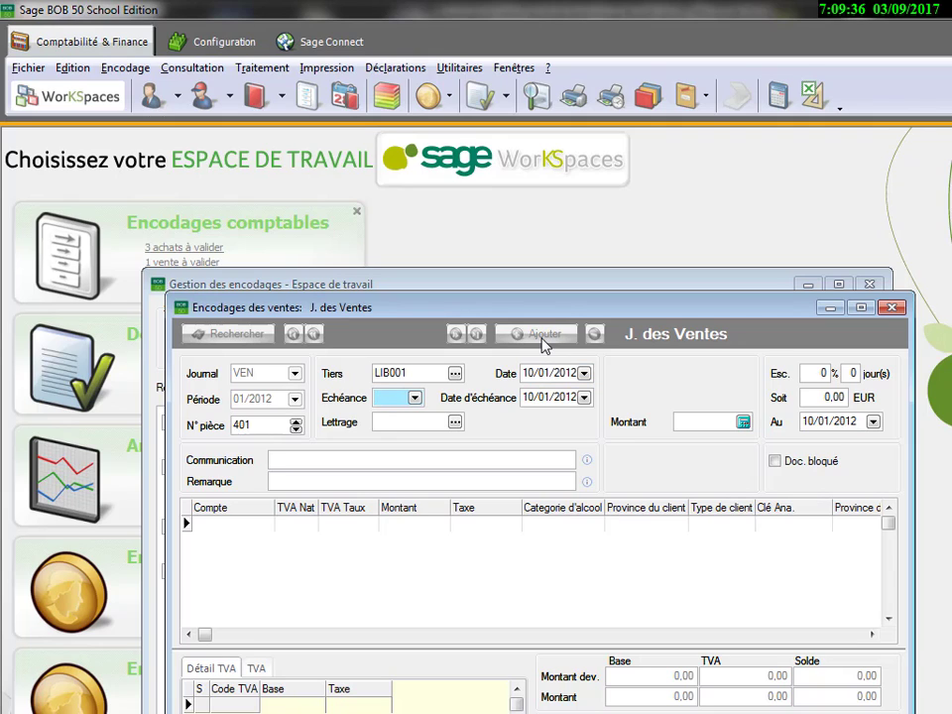
pyautogui.press('Tab')
pyautogui.write('22/01/201')
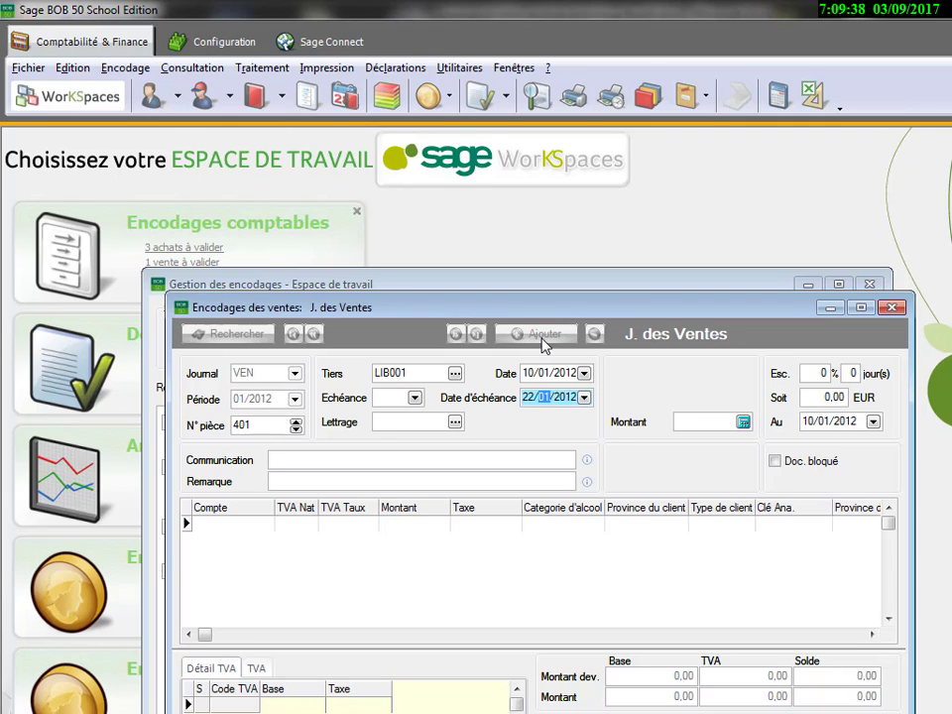
pyautogui.write('2')
pyautogui.press('Tab')
pyautogui.press('Tab')
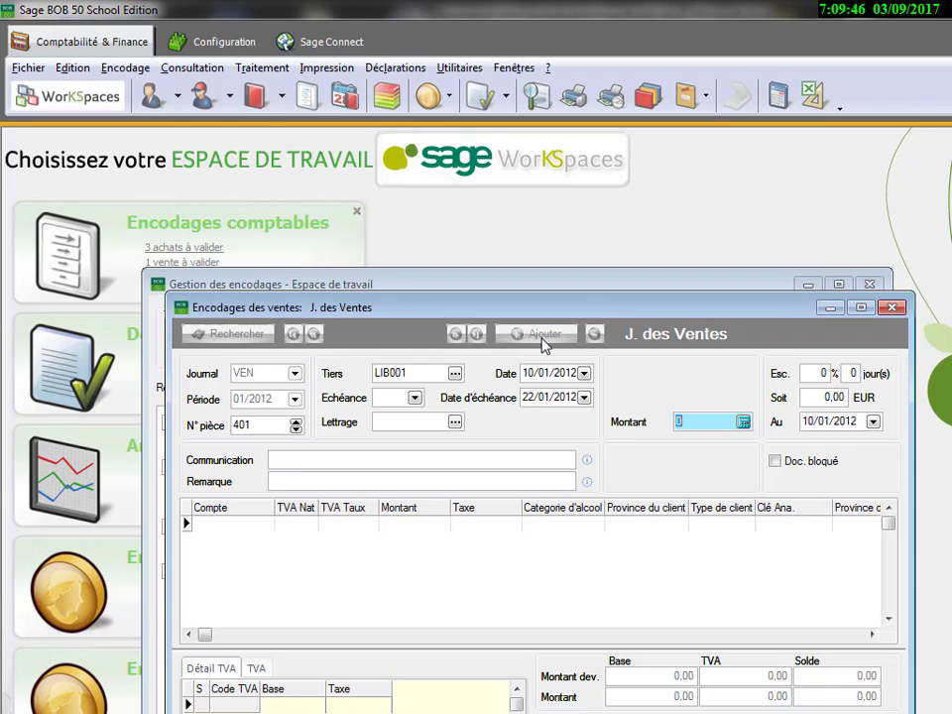
# Set the document amount to 832,60 and enter 401 as both the communication and the remark.
pyautogui.write('832,60')
pyautogui.press('Tab')
pyautogui.write('401')
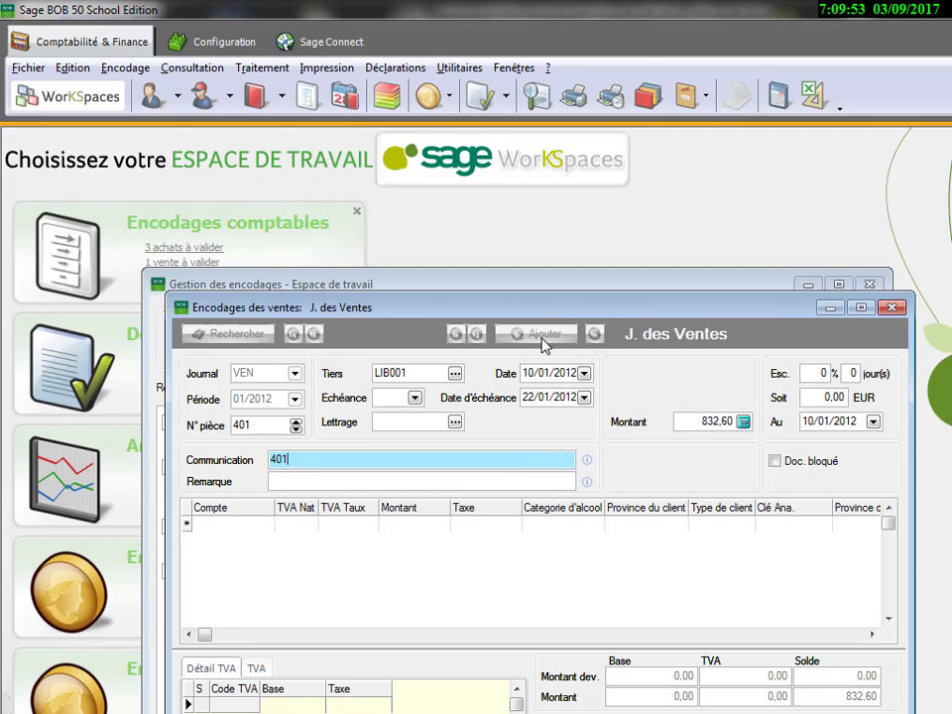
pyautogui.press('Tab')
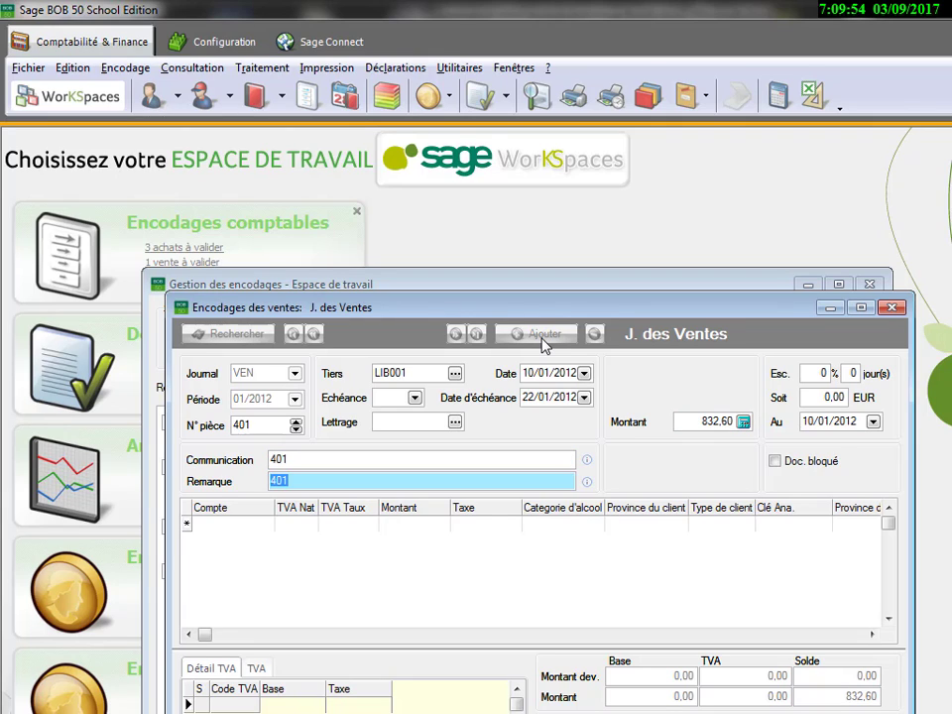
pyautogui.press('Tab')
pyautogui.press('Tab')
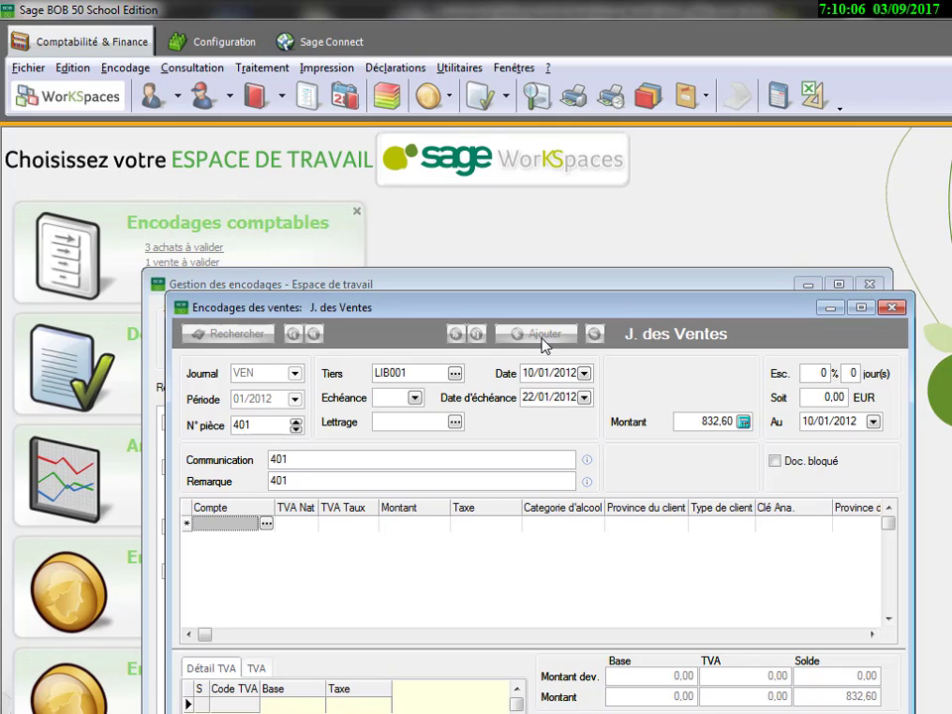
# Enter the first line on general account 700011 (Vente de rhum) with an amount of 163,50.
pyautogui.write('7')
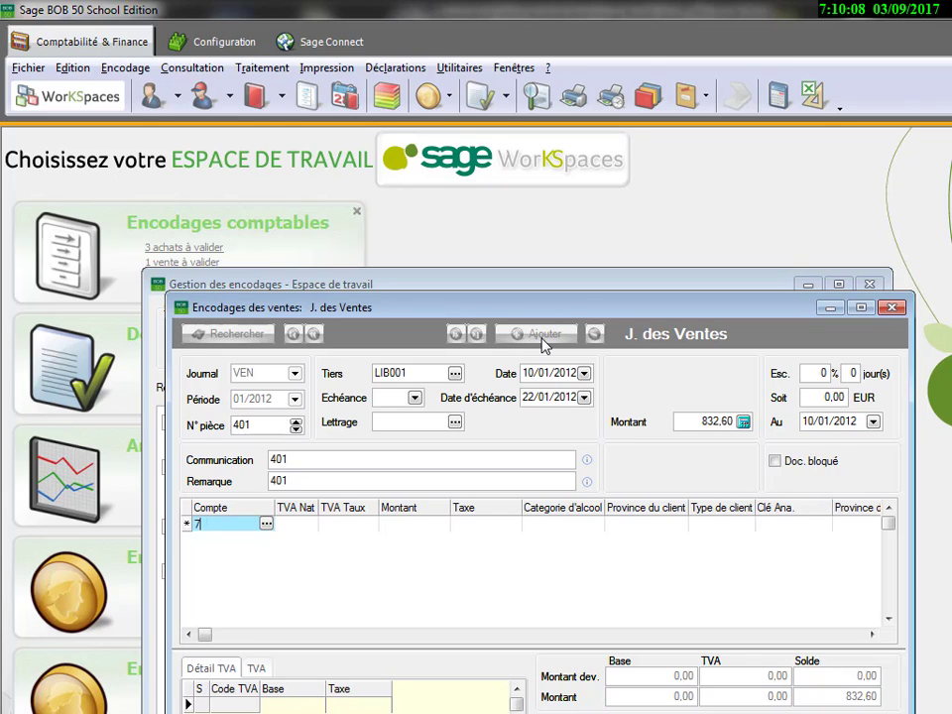
pyautogui.write('000011')
pyautogui.press('Tab')
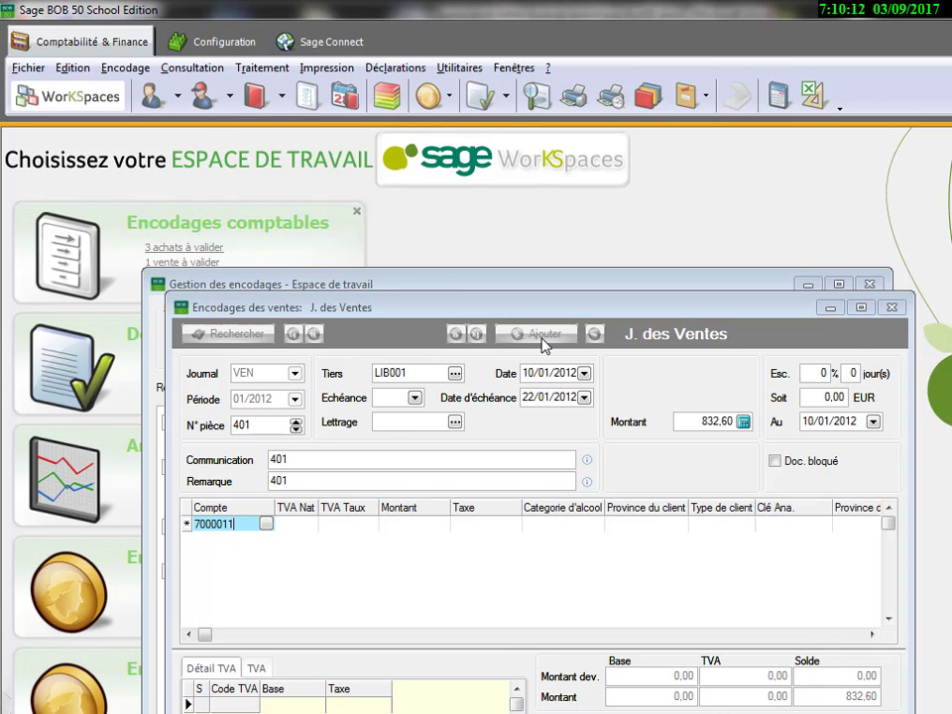
pyautogui.doubleClick(415, 481)
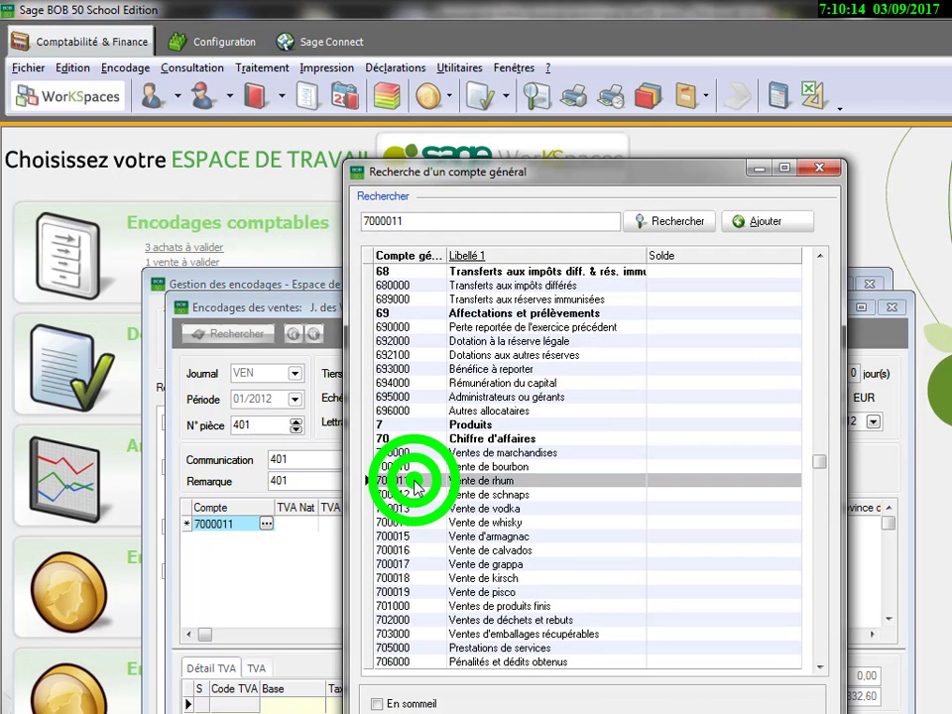
pyautogui.click(436, 525)
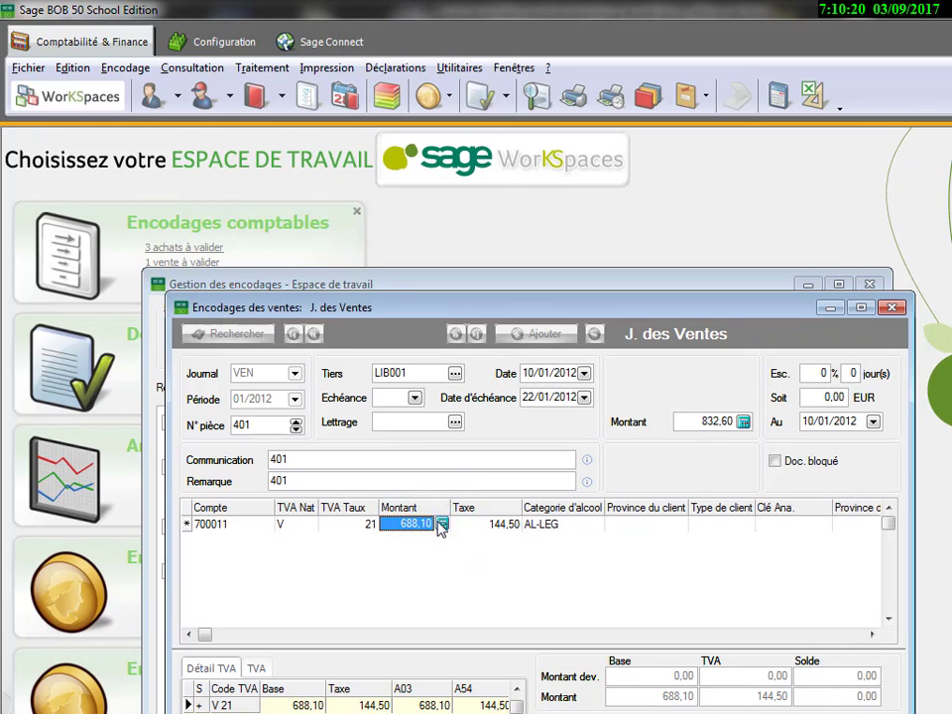
pyautogui.write('1')
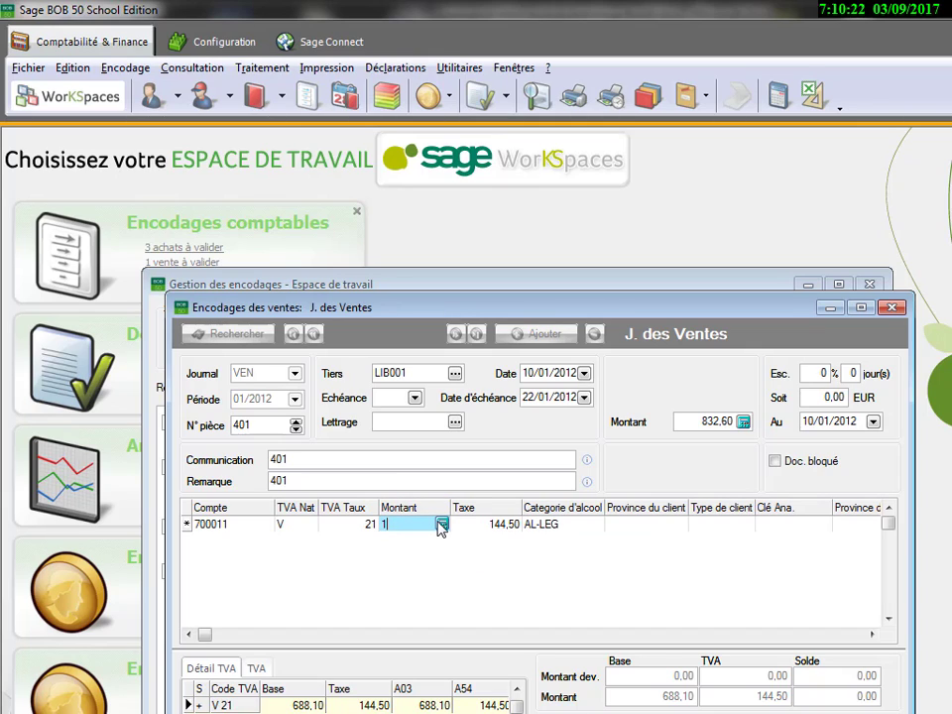
pyautogui.write('63,50')
pyautogui.press('Tab')
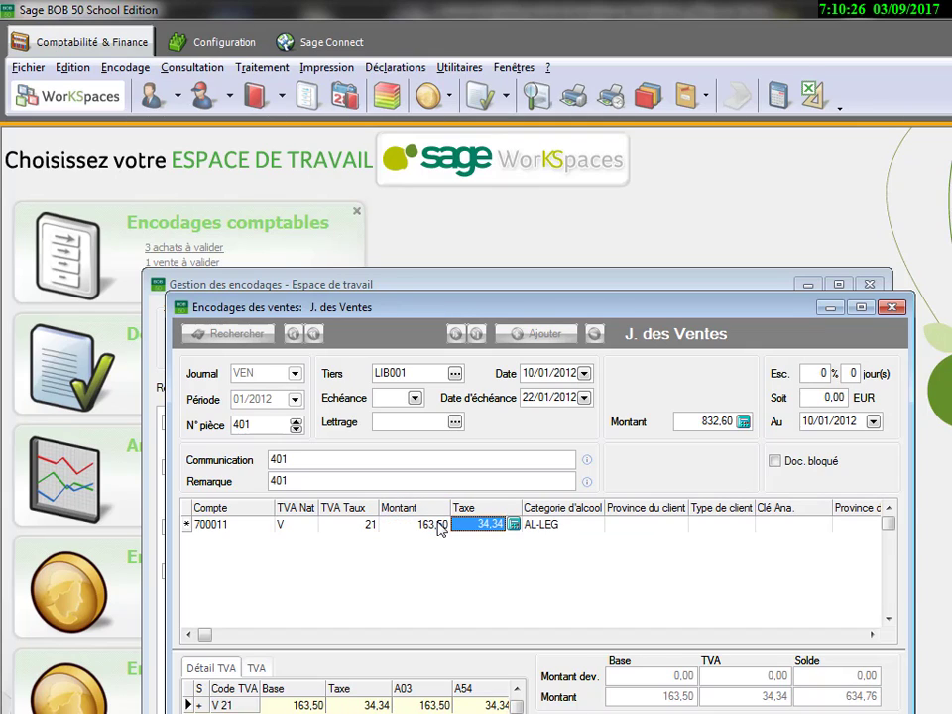
pyautogui.press('Tab')
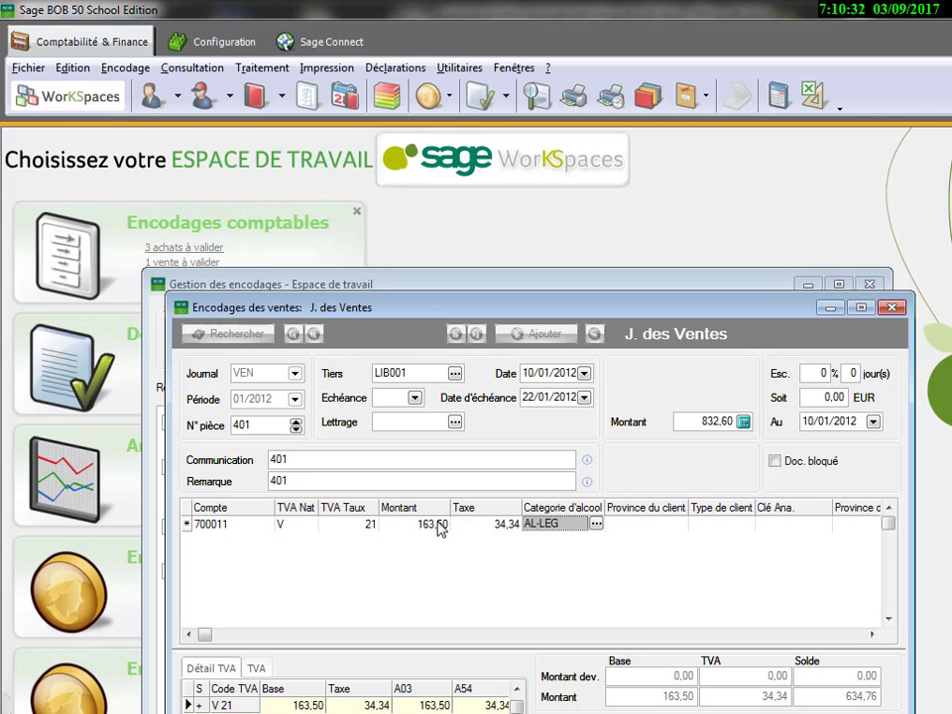
# Assign client province LUXEMB and client type HORECA to the 700011 line, and complete that line.
pyautogui.press('Tab')
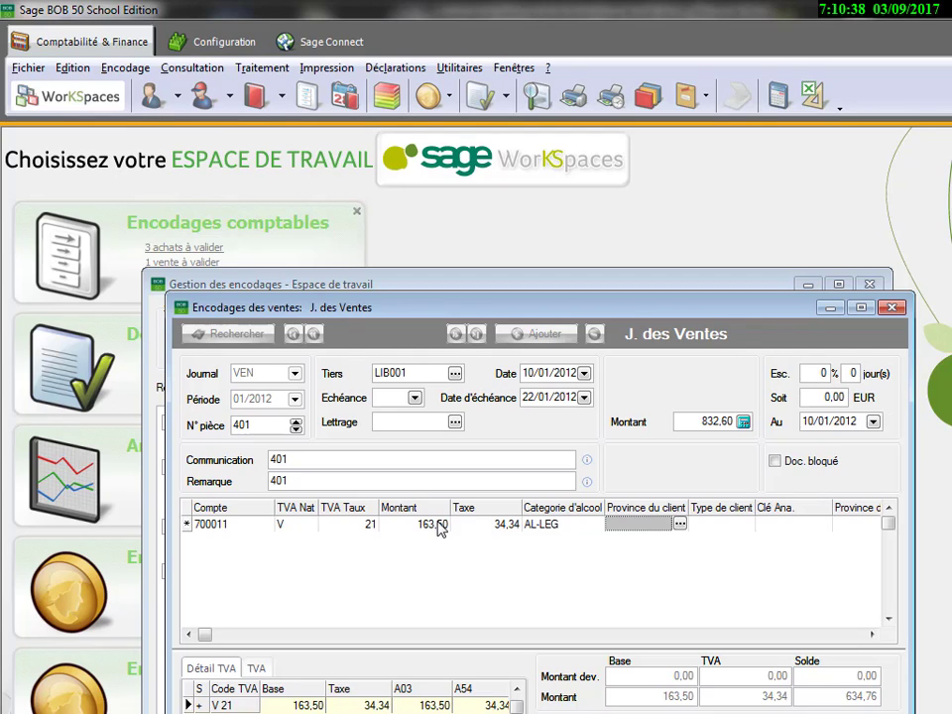
pyautogui.click(662, 526)
pyautogui.write('LUXEMB')
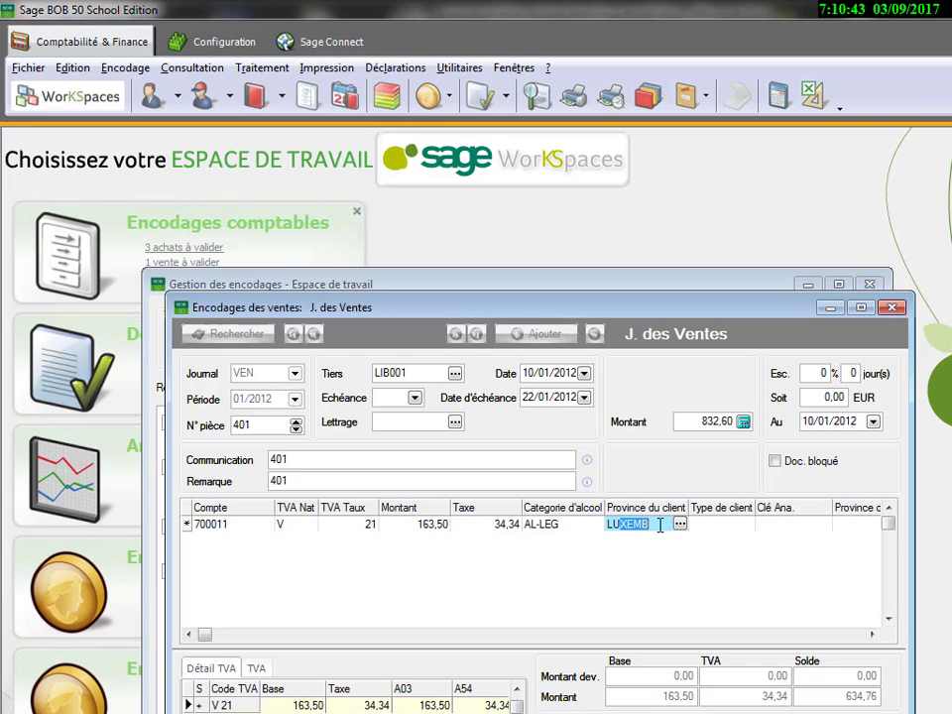
pyautogui.press('Tab')
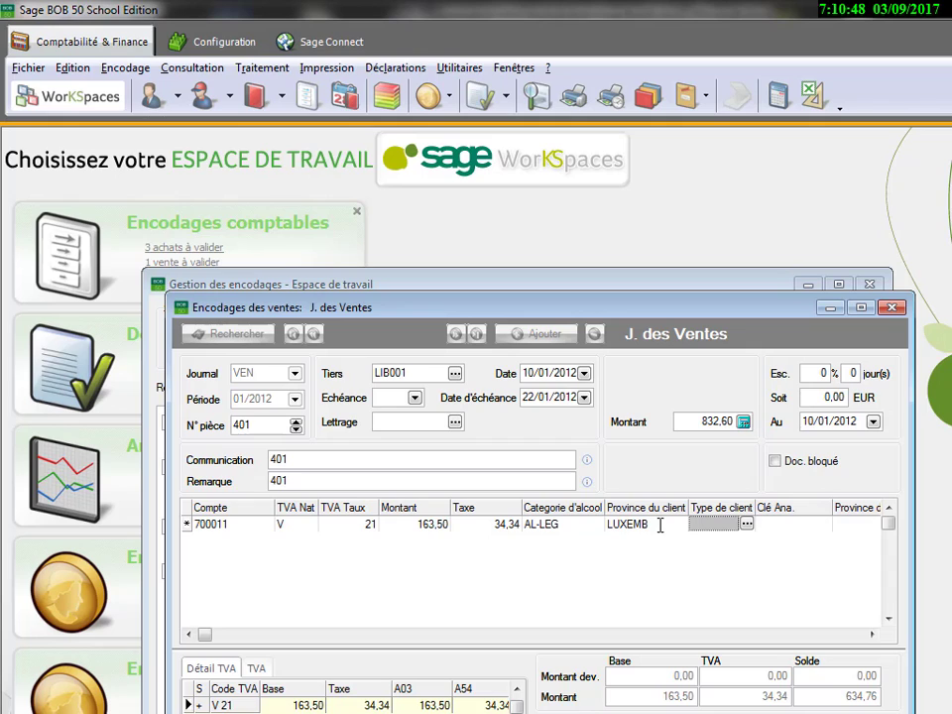
pyautogui.write('HORECA')
pyautogui.press('Tab')
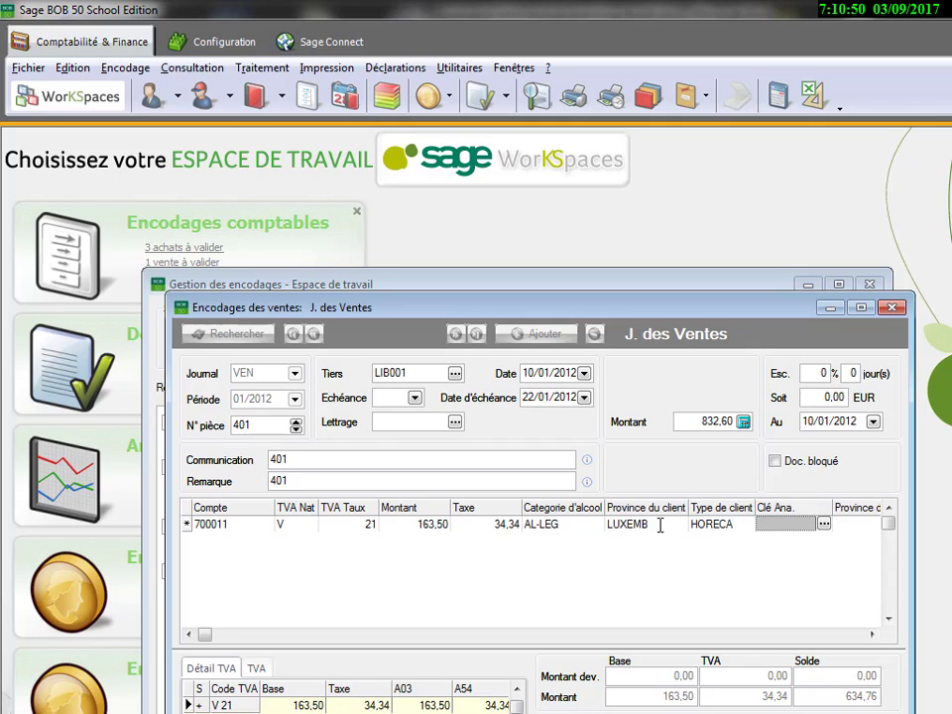
pyautogui.press('Tab')
pyautogui.press('Tab')
pyautogui.press('Tab')
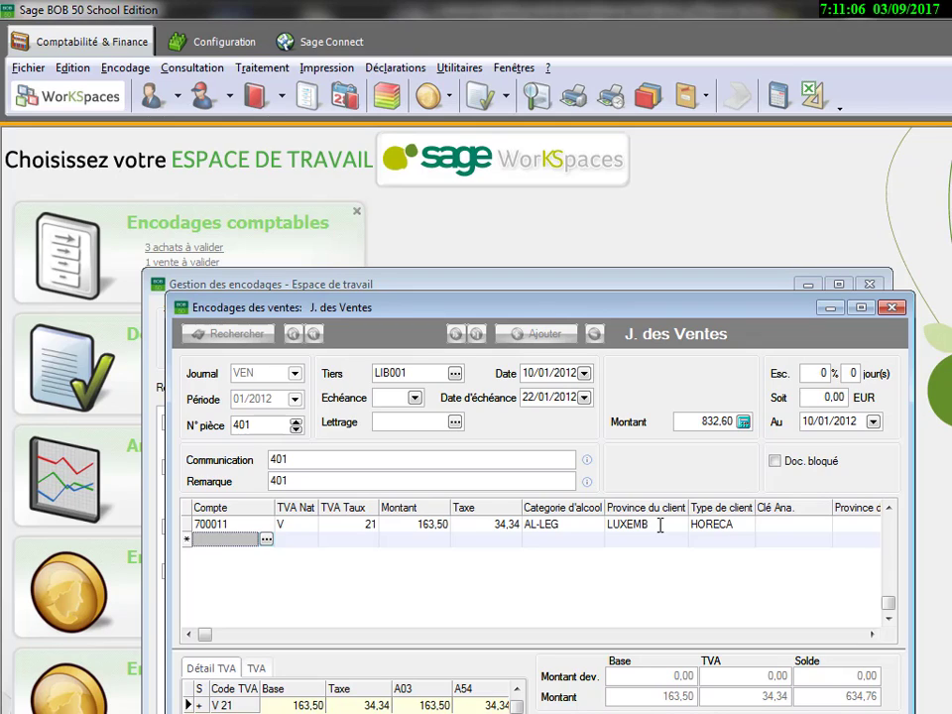
# Enter a second line on account 746000 with VAT nature V, rate 21 and amount 5.
pyautogui.write('746000')
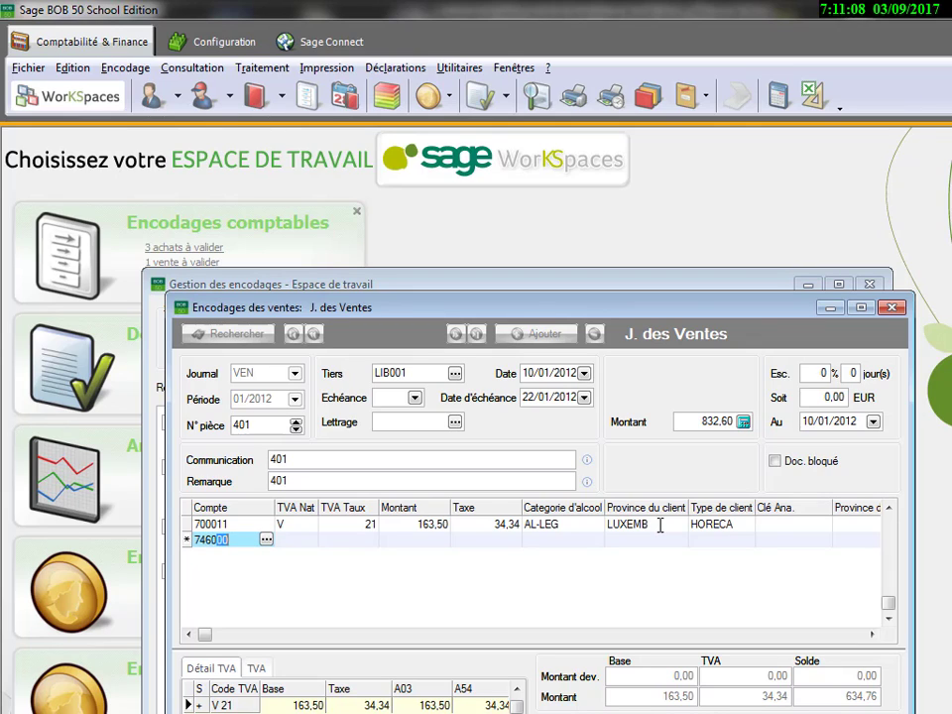
pyautogui.press('Tab')
pyautogui.write('V')
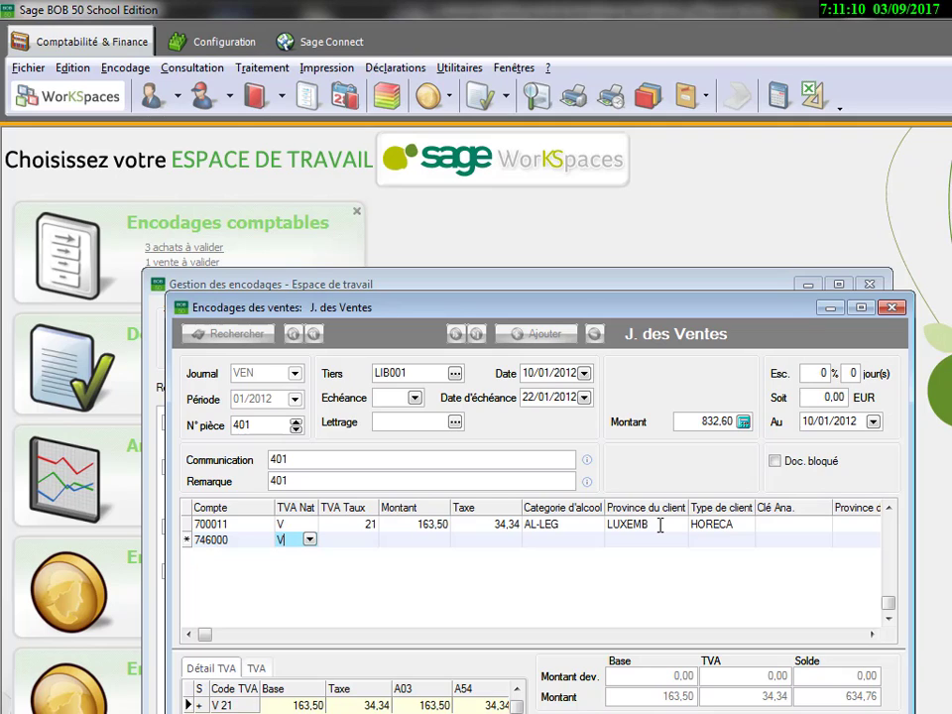
pyautogui.press('Tab')
pyautogui.write('21')
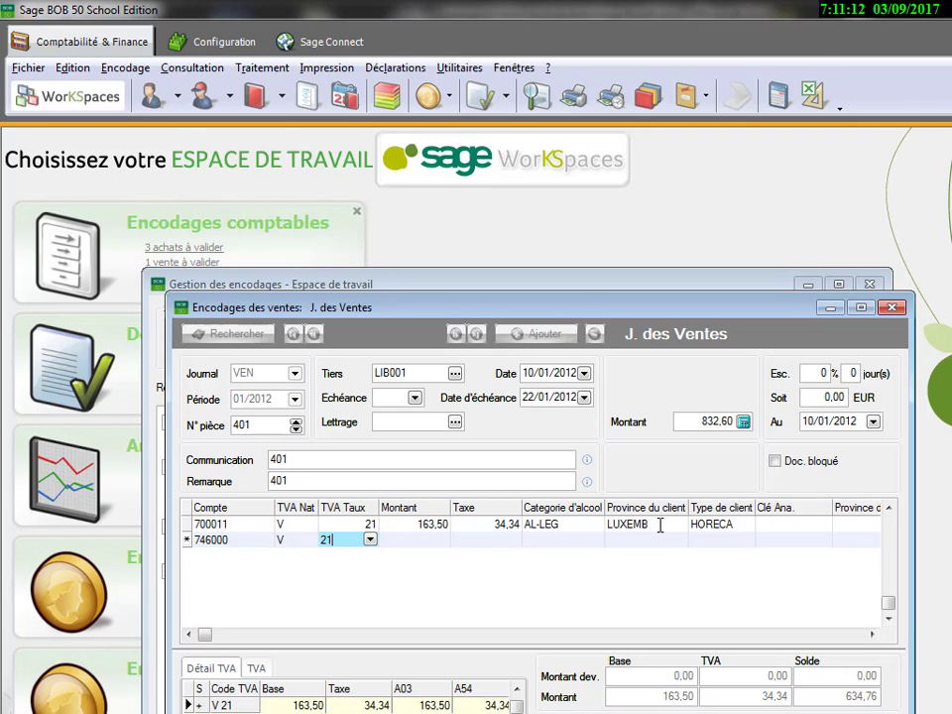
pyautogui.press('Tab')
pyautogui.write('5')
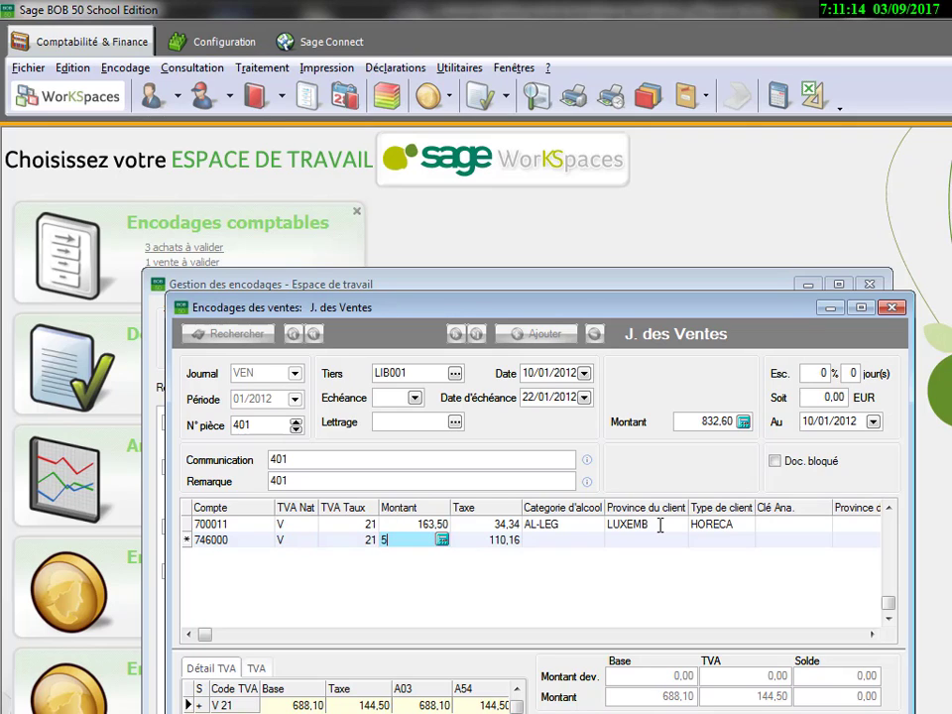
pyautogui.press('Tab')
pyautogui.press('Tab')
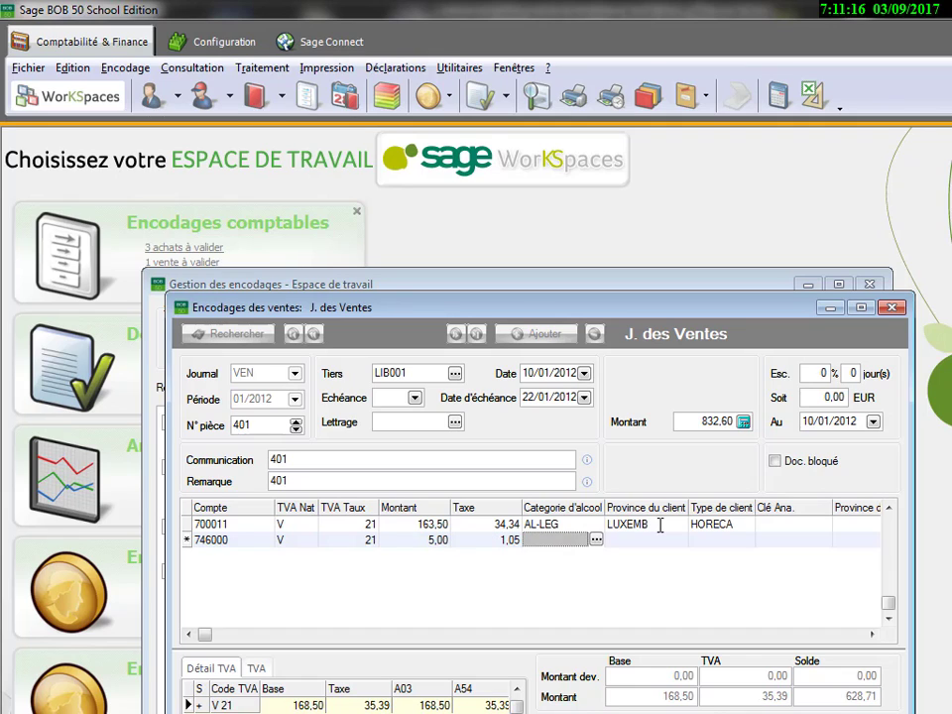
# Assign alcohol category AL-LEG, province LUXEMB and client type HORECA to the 746000 line, and complete it.
pyautogui.write('AL')
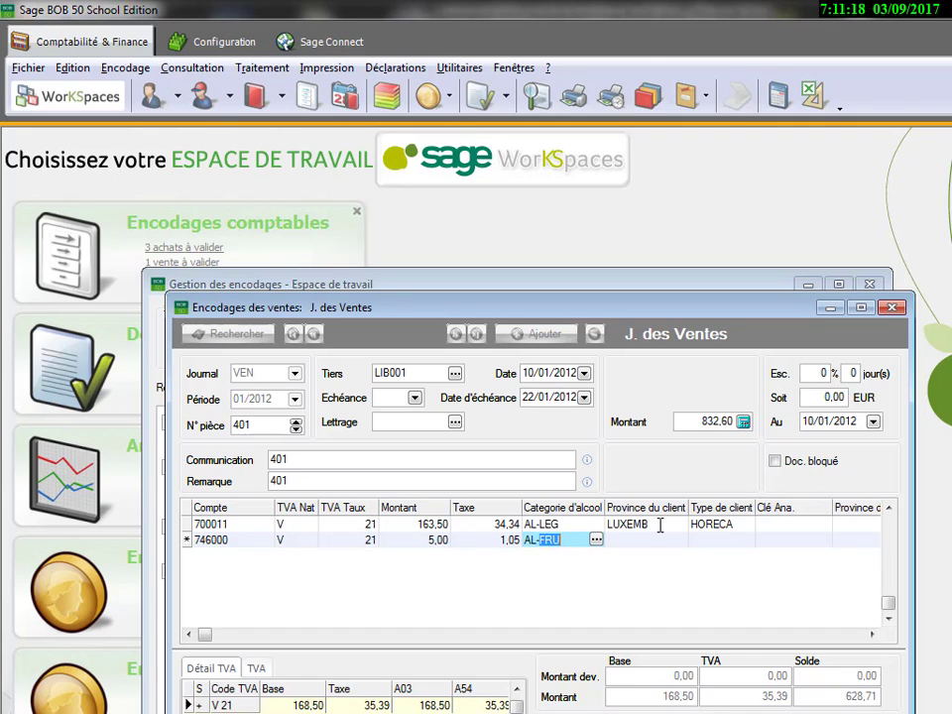
pyautogui.write('-L')
pyautogui.press('Tab')
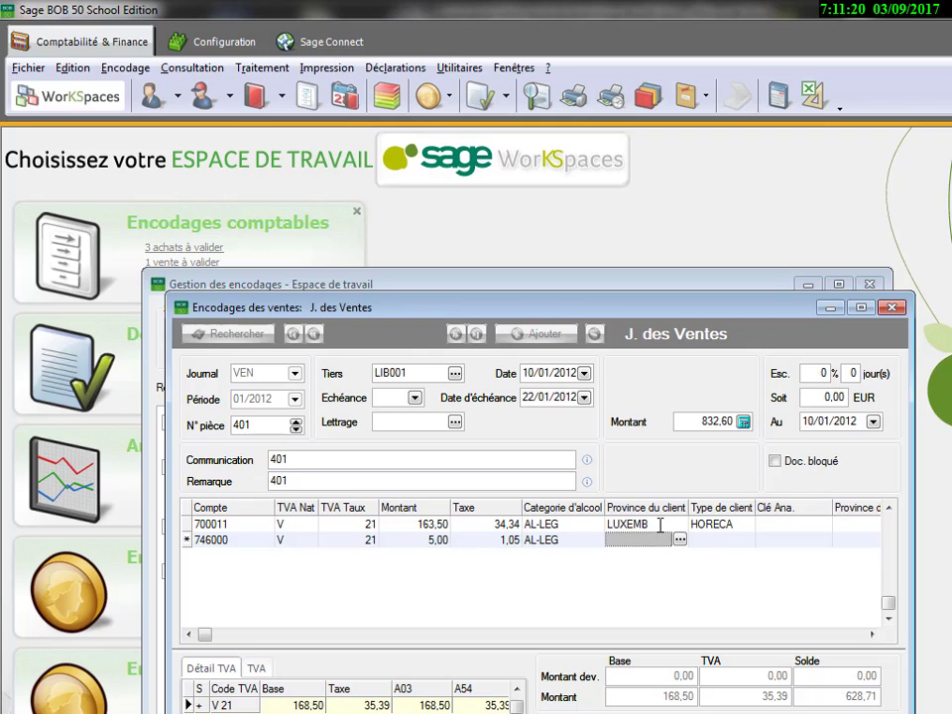
pyautogui.write('LUXEMB')
pyautogui.press('Tab')
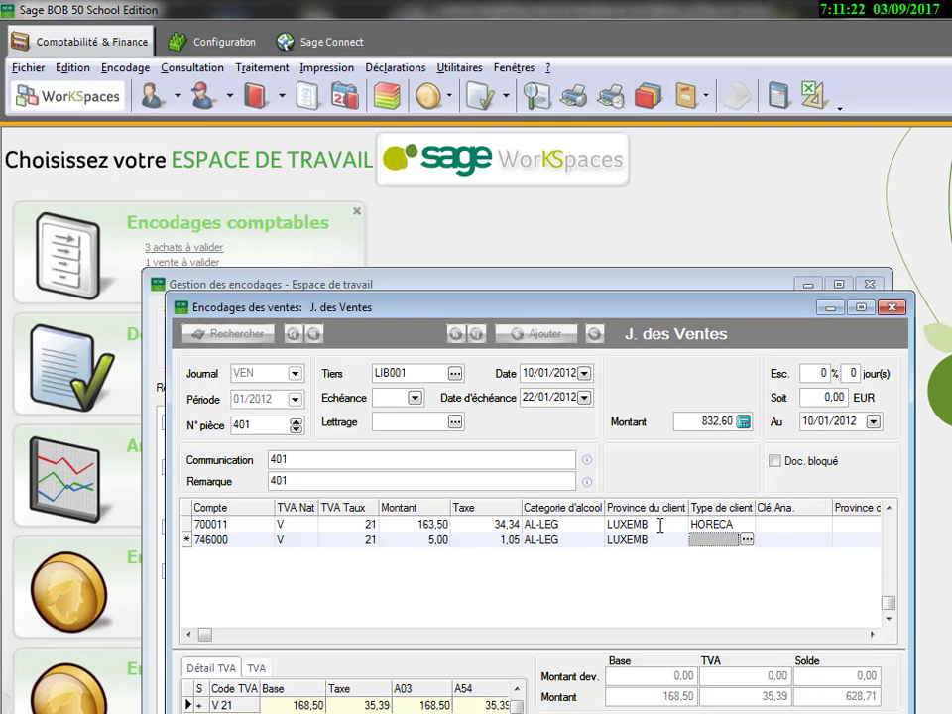
pyautogui.write('HORECA')
pyautogui.press('Tab')
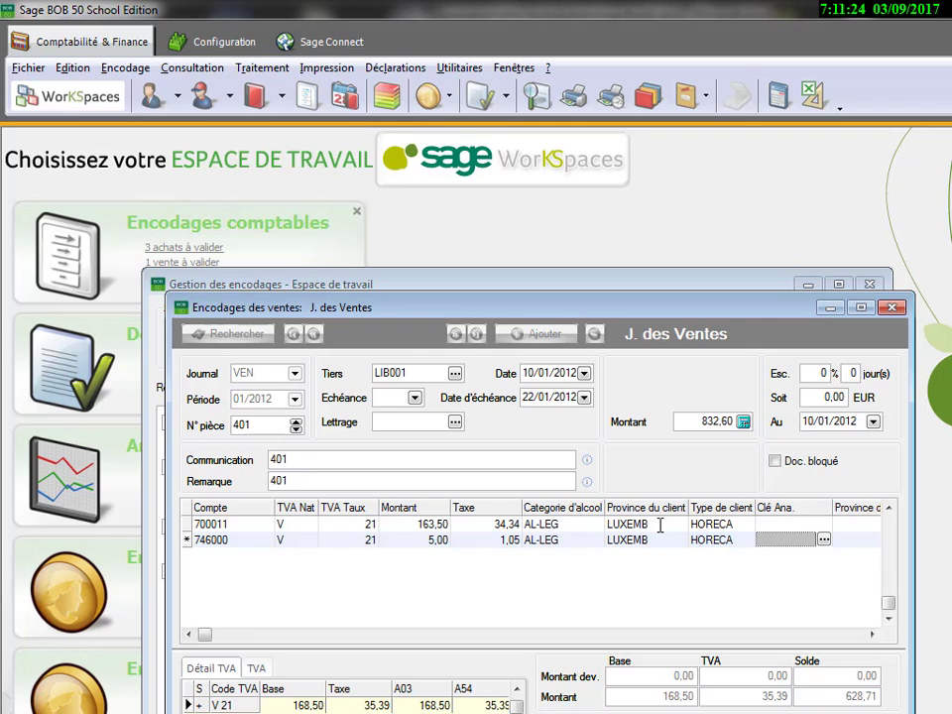
pyautogui.press('Tab')
pyautogui.press('Tab')
pyautogui.press('Tab')
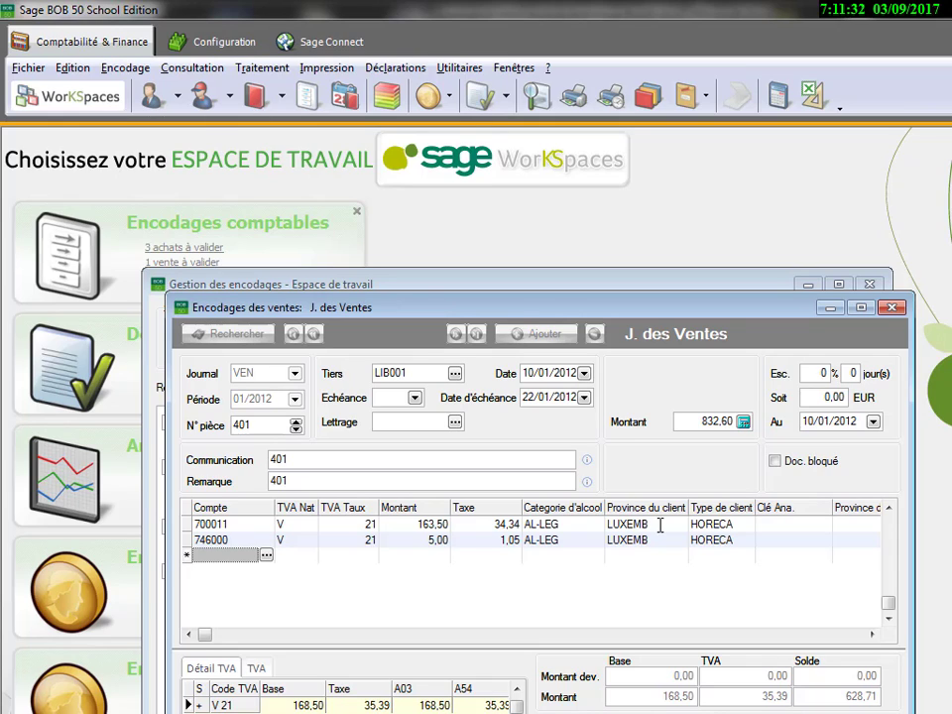
# Enter a third line on account 700018 with an amount of 420, keeping the proposed VAT settings.
pyautogui.write('70')
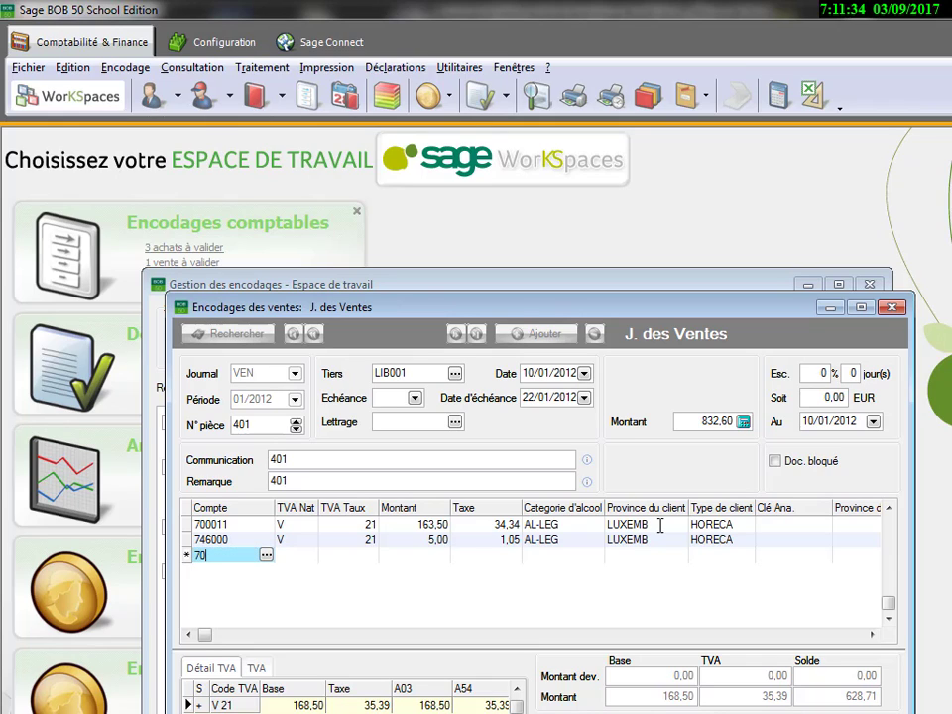
pyautogui.write('0018')
pyautogui.press('Tab')
pyautogui.press('Tab')
pyautogui.press('Tab')
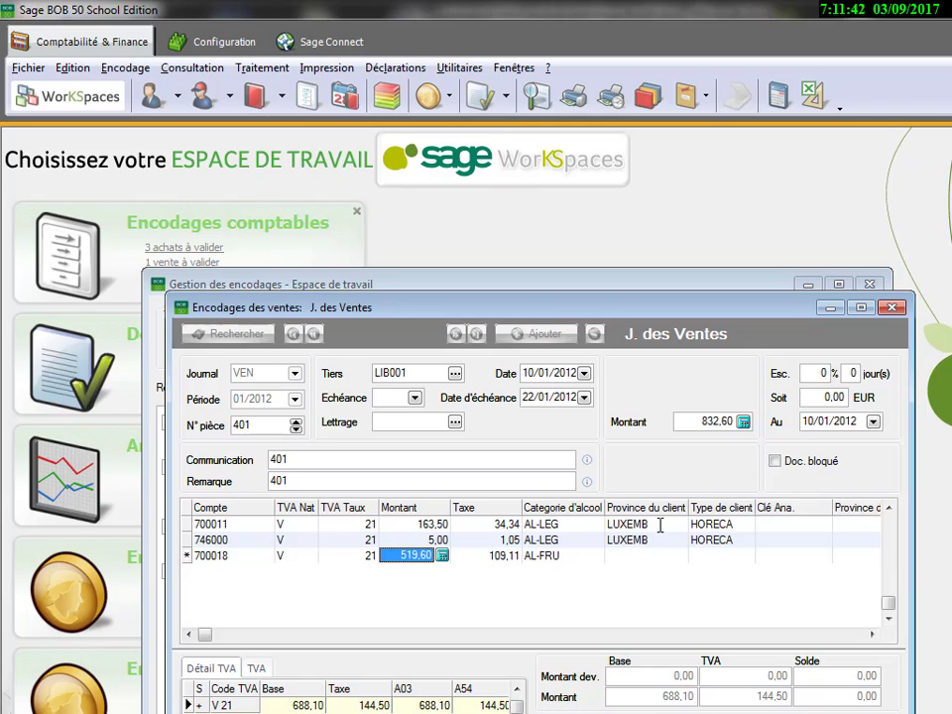
pyautogui.write('420')
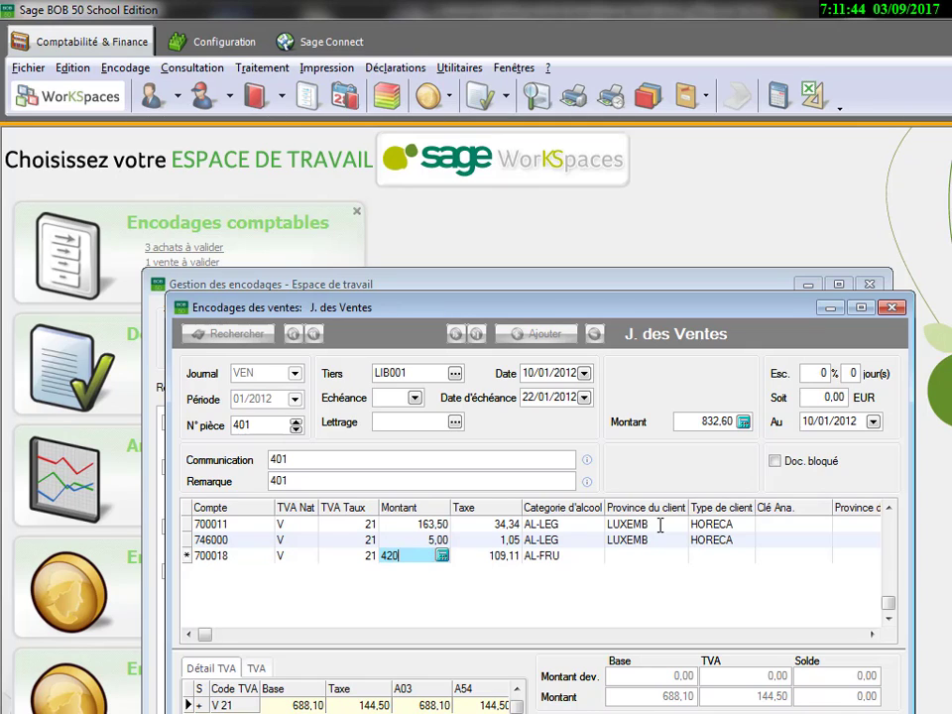
pyautogui.press('Tab')
pyautogui.press('Tab')
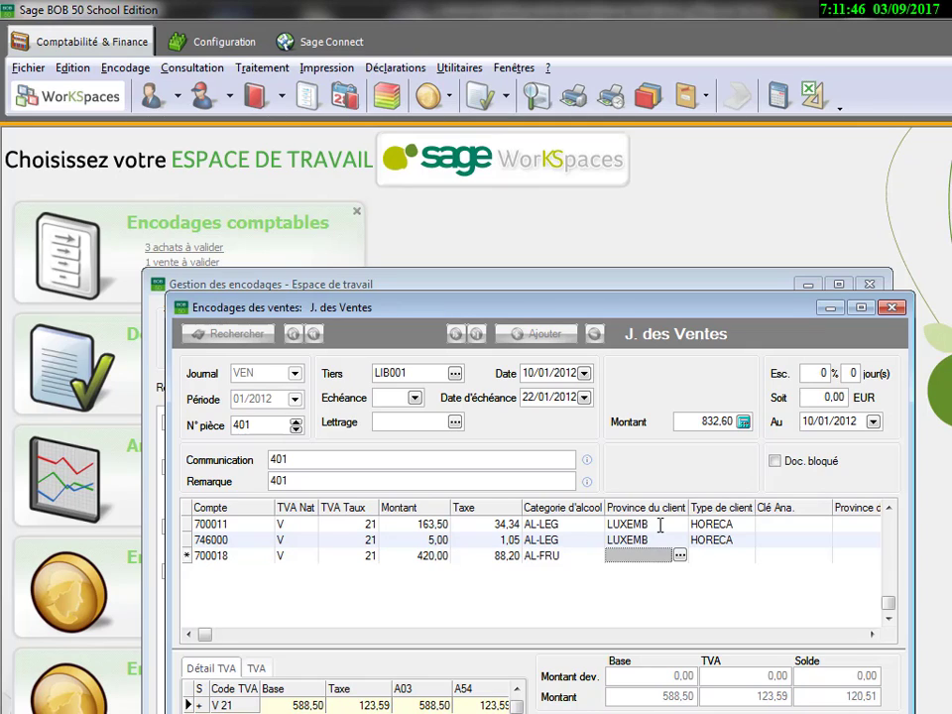
# Assign client province LUXEMB and client type HORECA to the 700018 line, and complete that line.
pyautogui.write('LUXEMB')
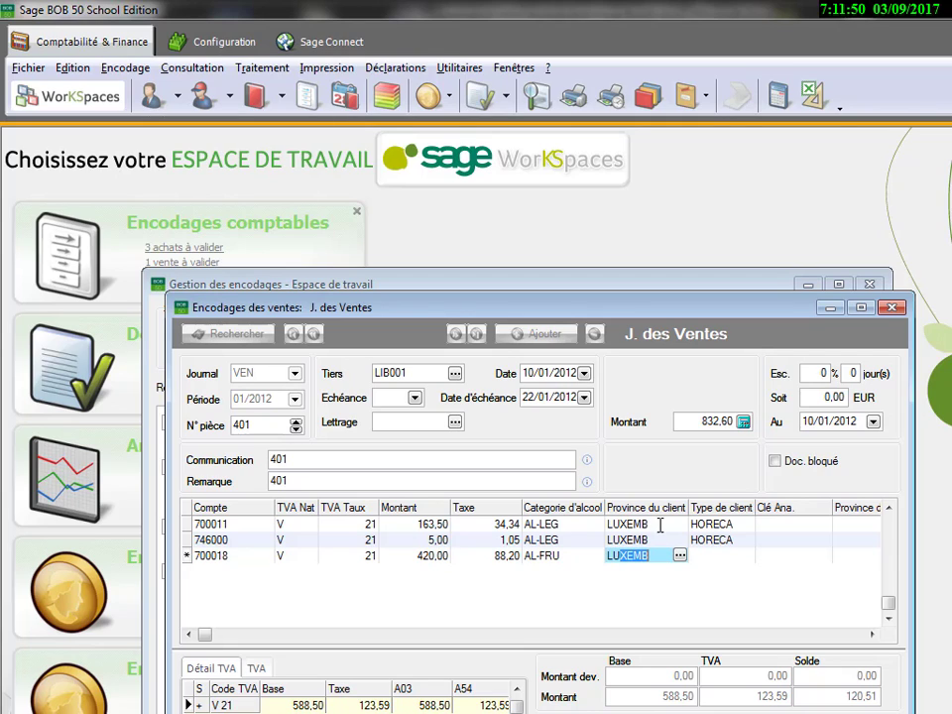
pyautogui.press('Tab')
pyautogui.write('H')
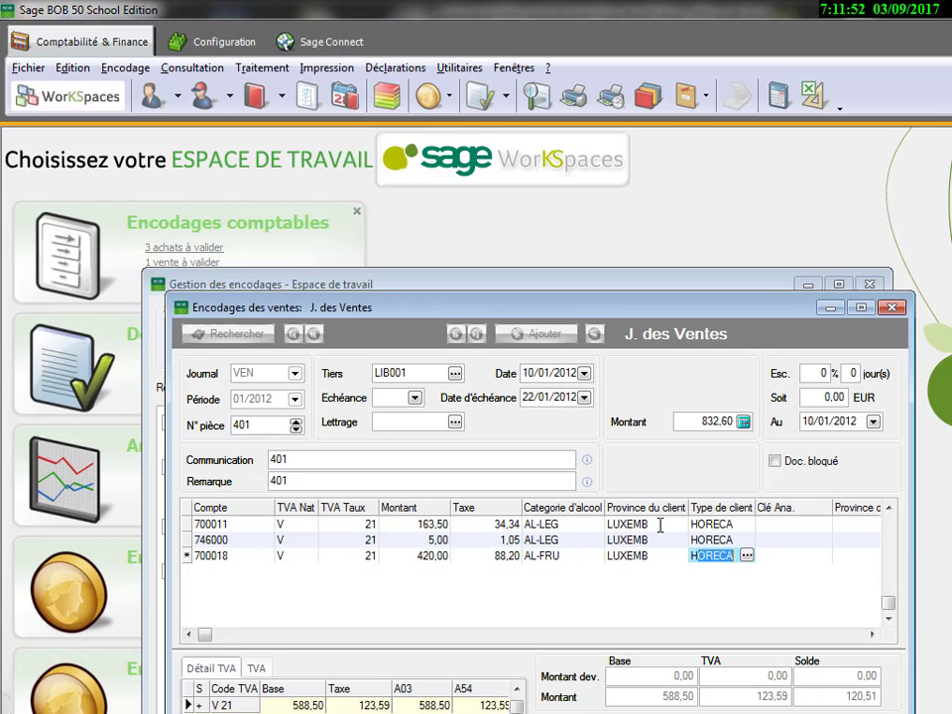
pyautogui.press('Tab')
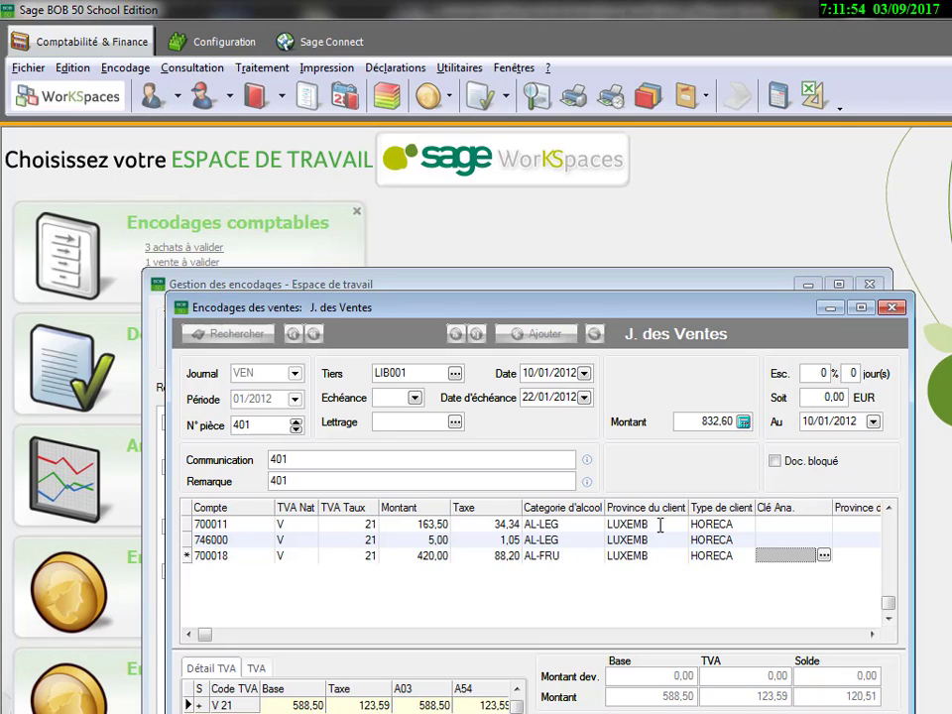
pyautogui.press('Tab')
pyautogui.press('Tab')
pyautogui.press('Tab')
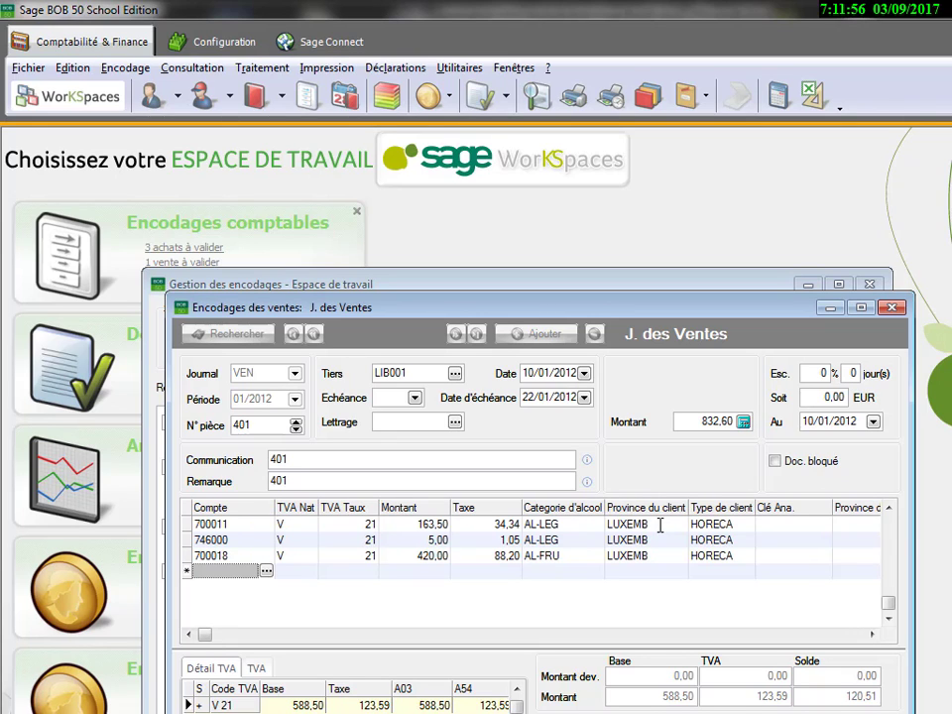
# Enter a fourth line on account 746000 with VAT nature V, rate 21 and amount 5.
pyautogui.write('746000')
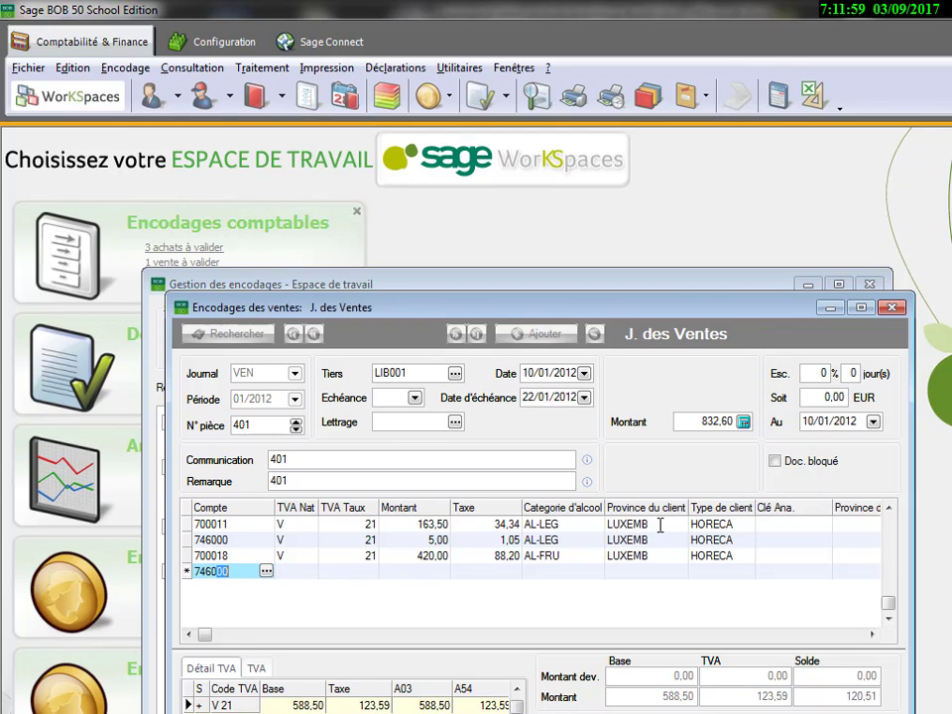
pyautogui.press('Tab')
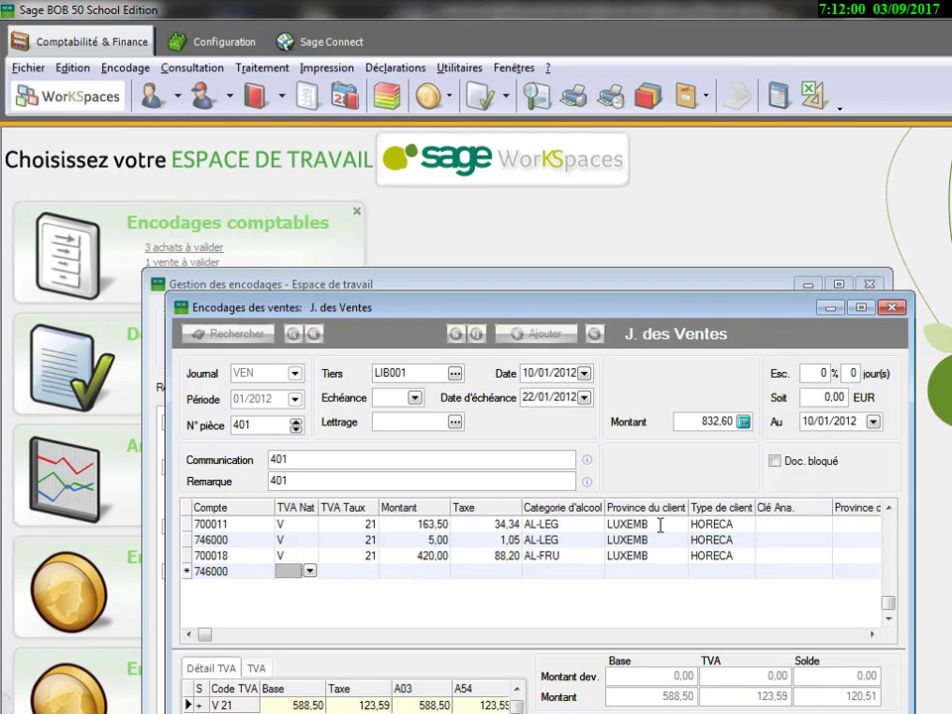
pyautogui.press('Tab')
pyautogui.write('21')
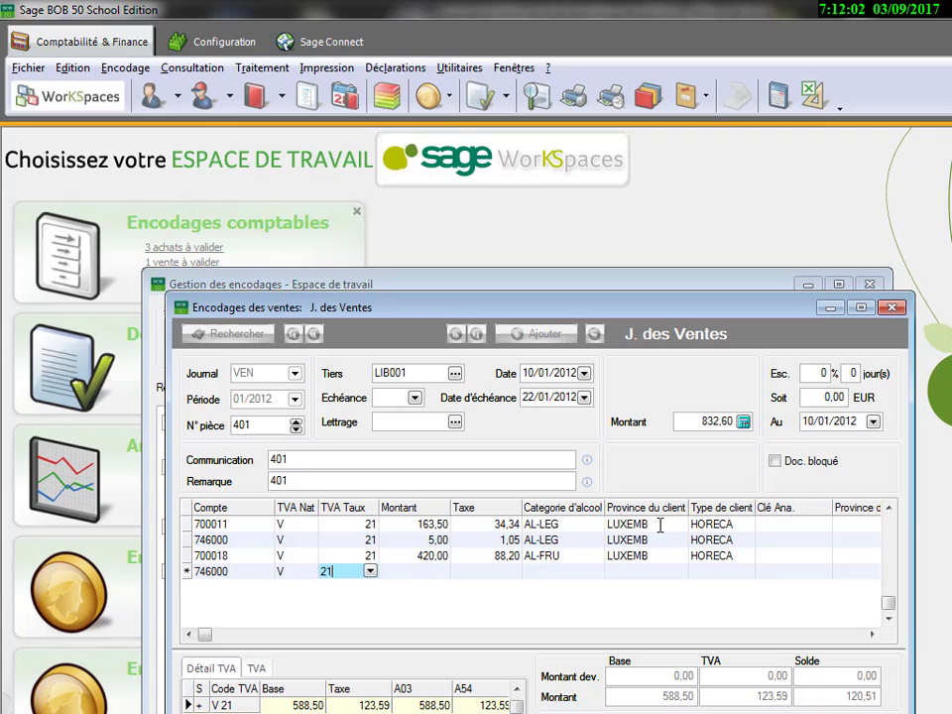
pyautogui.press('Tab')
pyautogui.write('5')
pyautogui.press('Tab')
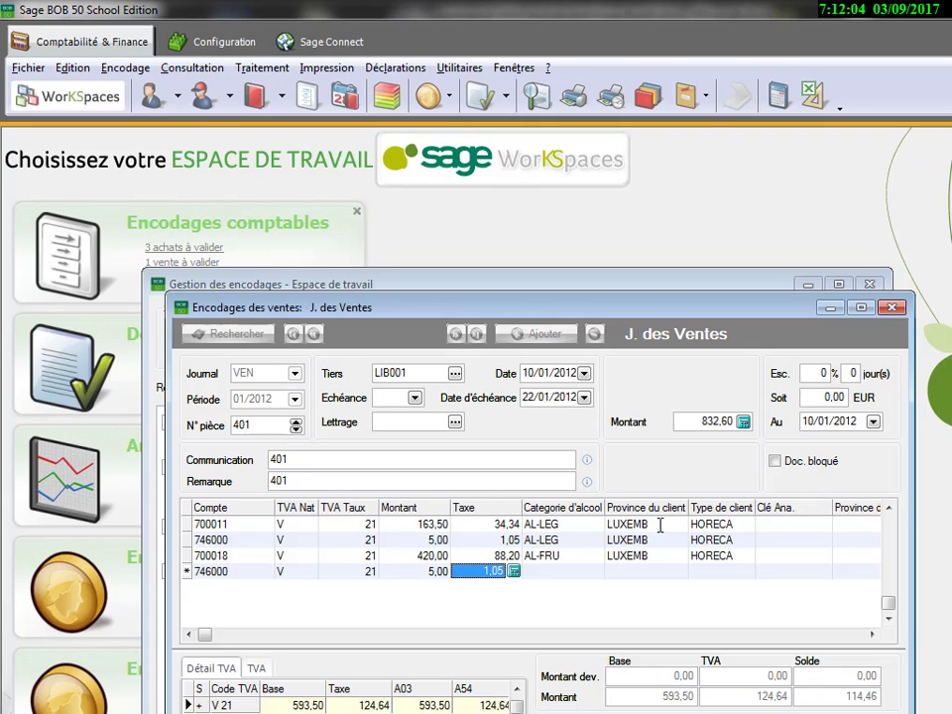
pyautogui.press('Tab')
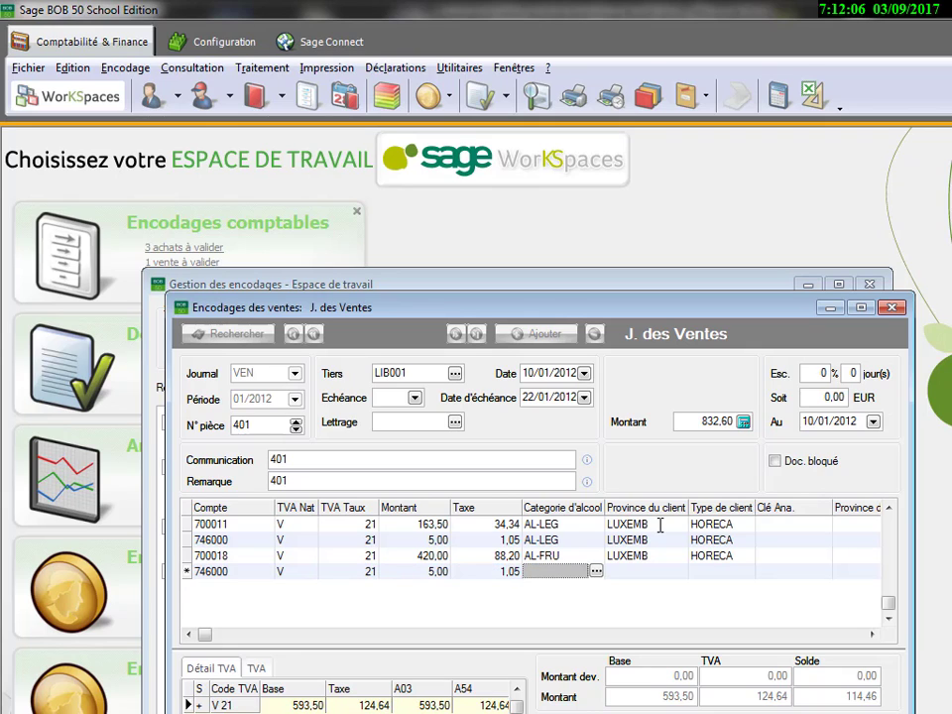
# Assign alcohol category AL-FRU, province LUXEMB and client type HORECA to the fourth line (746000), and complete it.
pyautogui.write('AL-FRU')
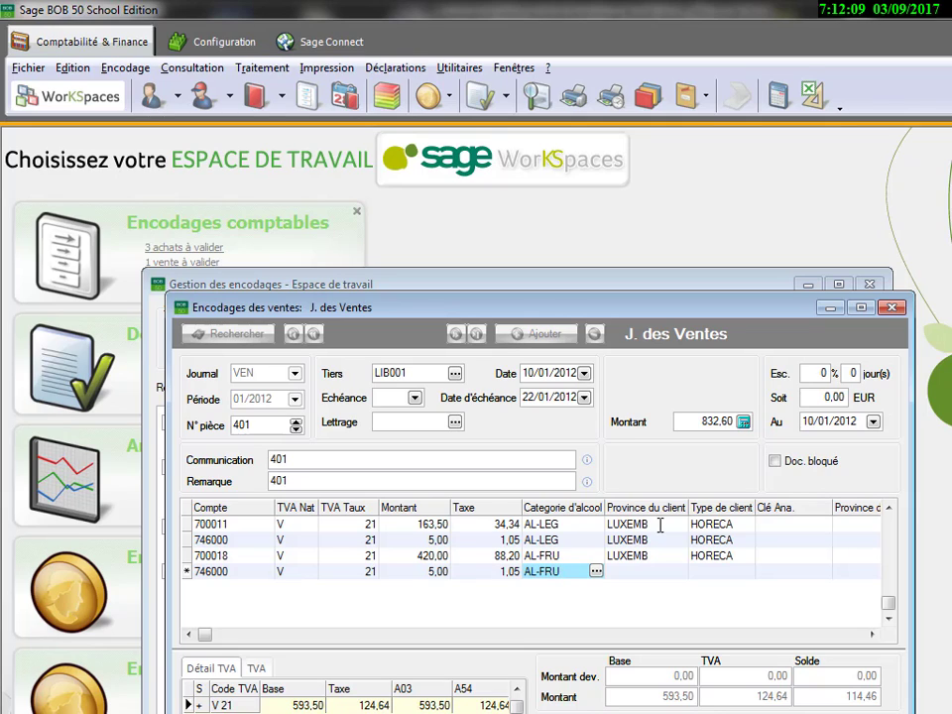
pyautogui.press('Tab')
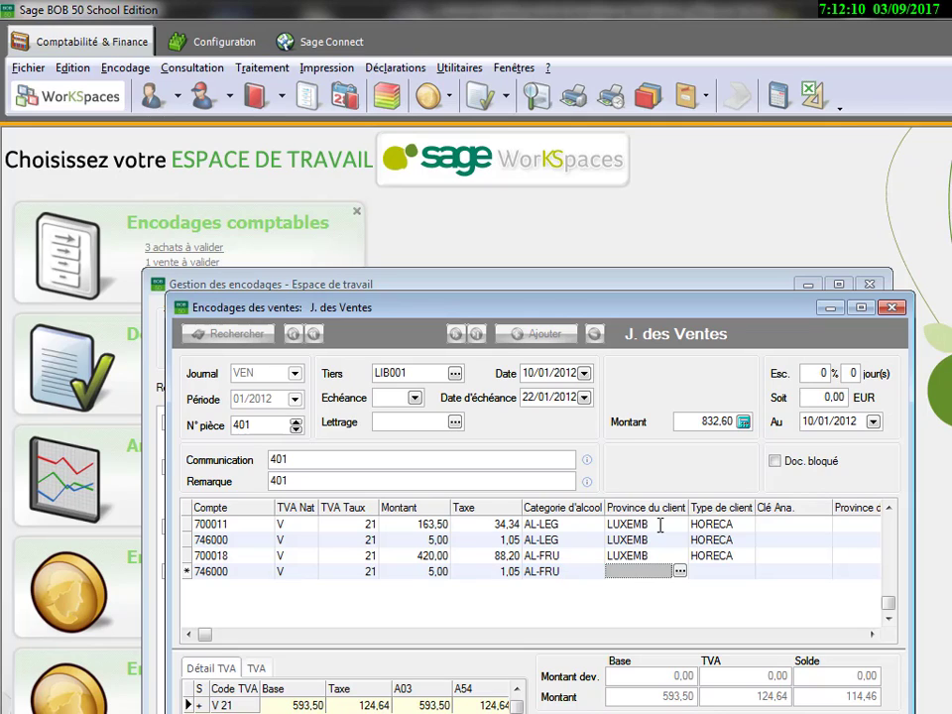
pyautogui.write('LUXEMB')
pyautogui.press('Tab')
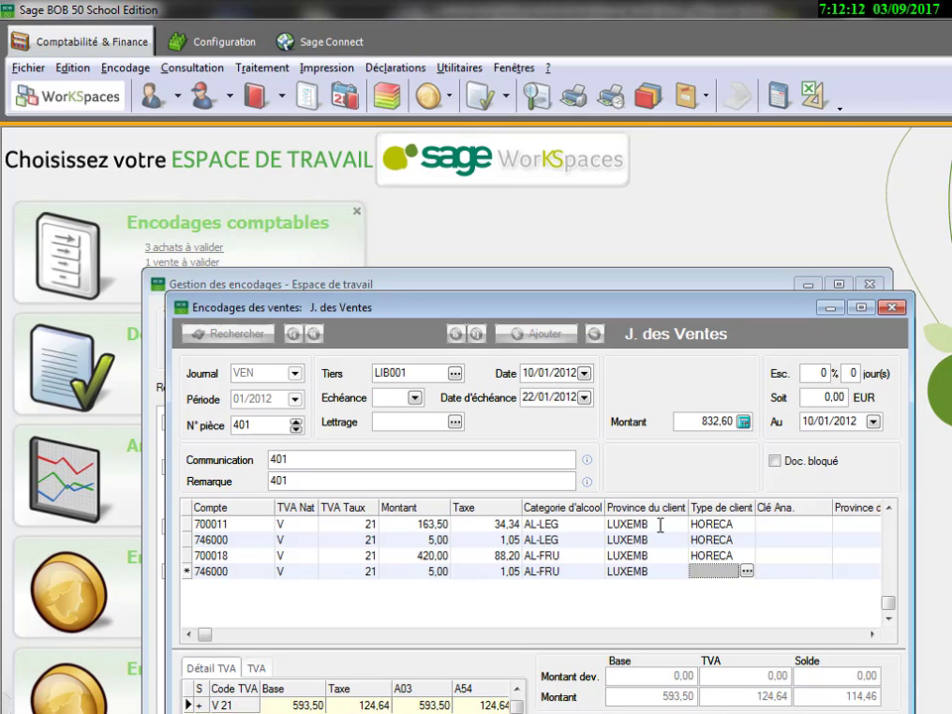
pyautogui.write('H')
pyautogui.press('Tab')
pyautogui.press('Tab')
pyautogui.press('Tab')
pyautogui.press('Tab')
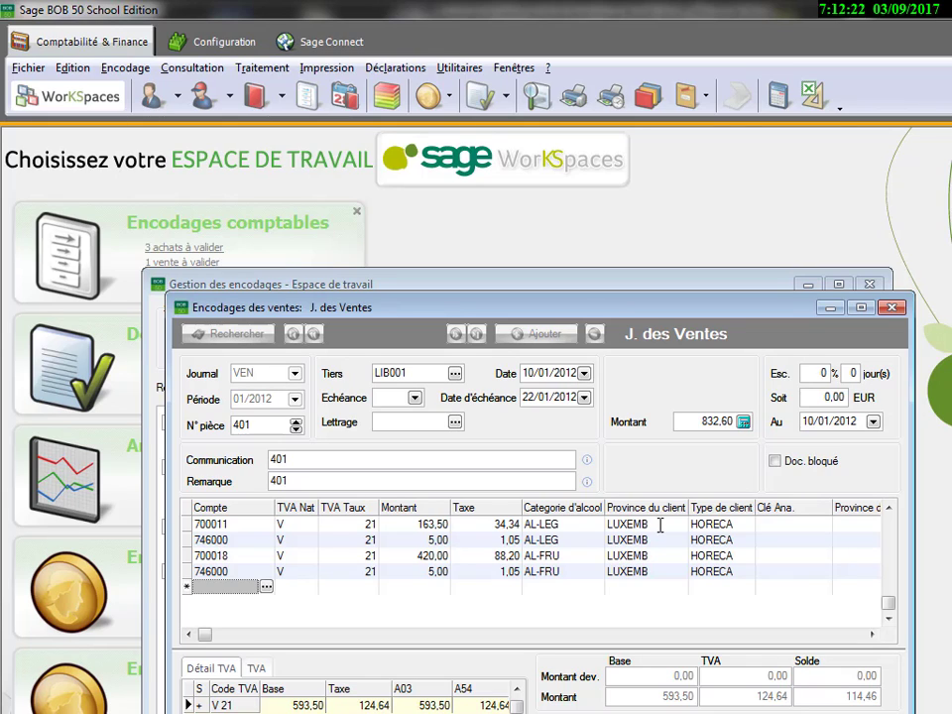
# Enter a fifth line on account 700015 with an amount of 89,60, keeping alcohol category AL-FRU.
pyautogui.write('700')
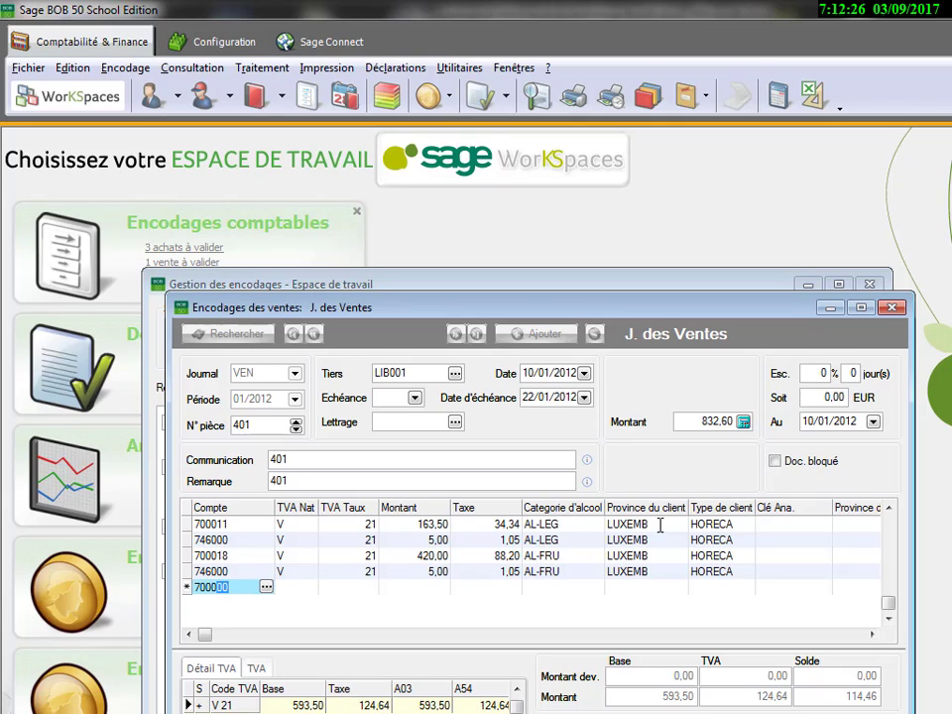
pyautogui.write('015')
pyautogui.press('Return')
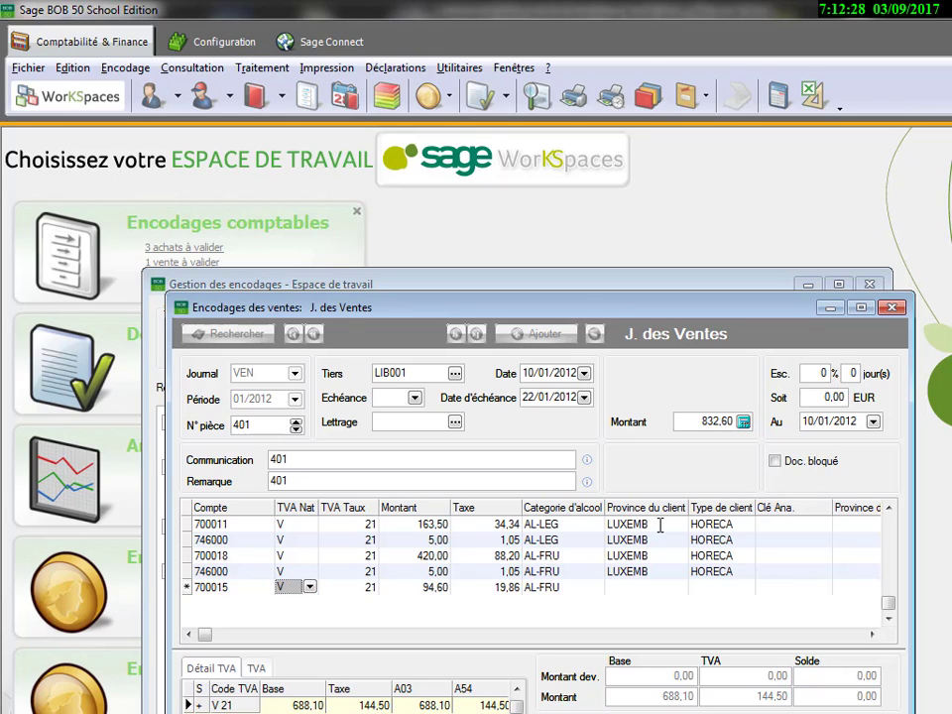
pyautogui.press('Return')
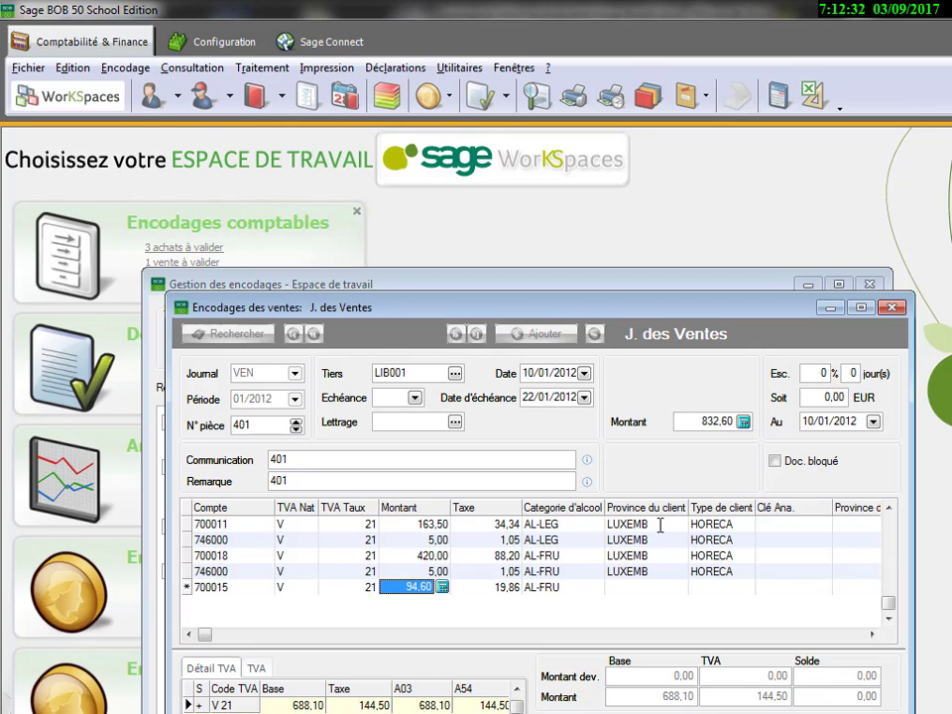
pyautogui.write('89,60')
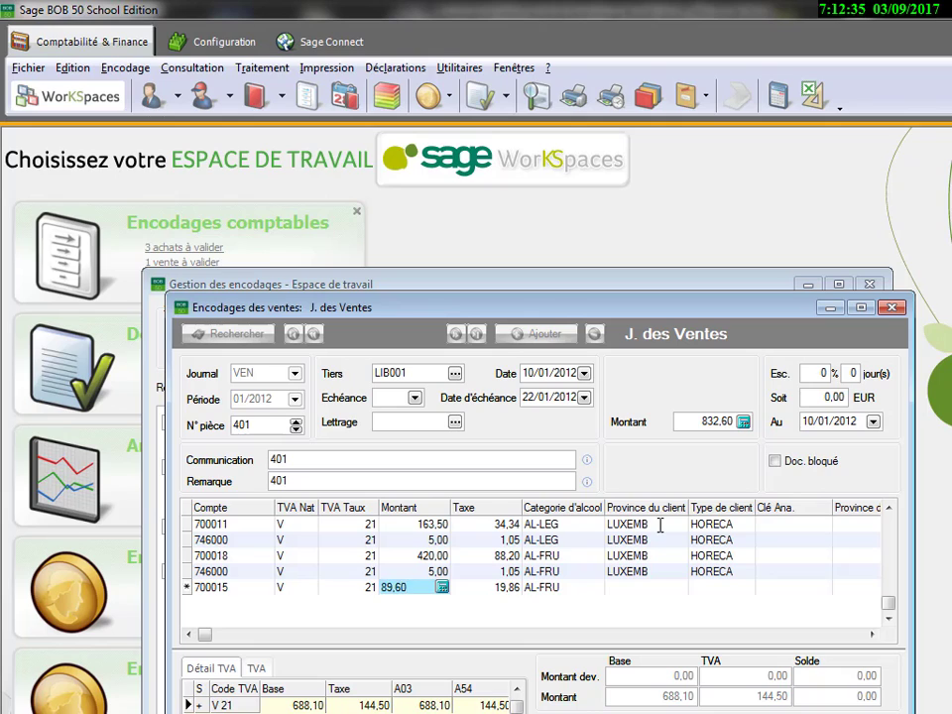
pyautogui.press('Return')
pyautogui.press('Return')
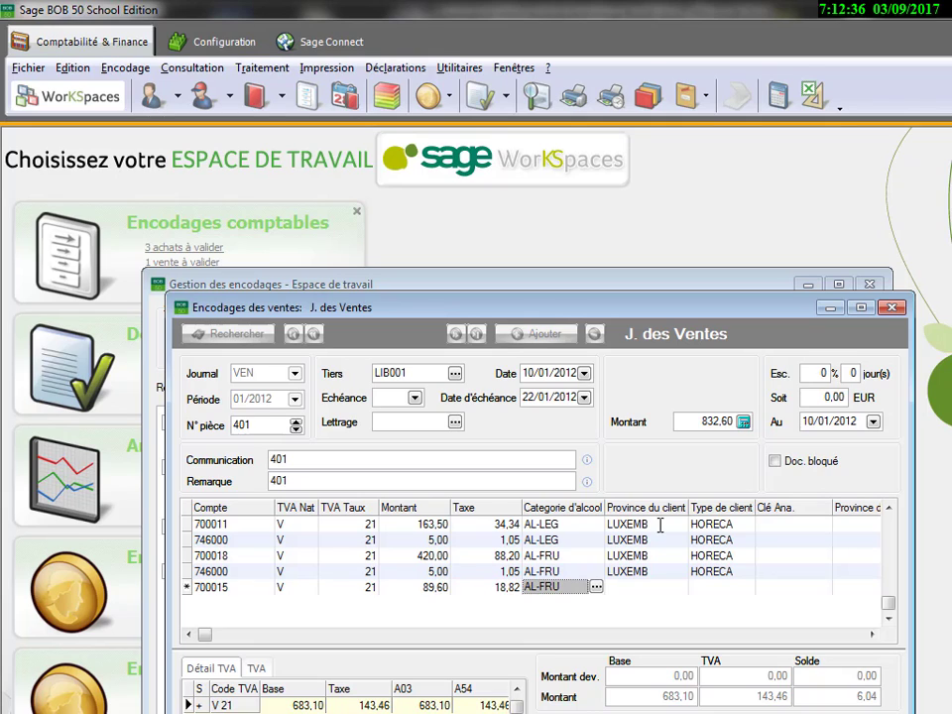
pyautogui.press('Return')
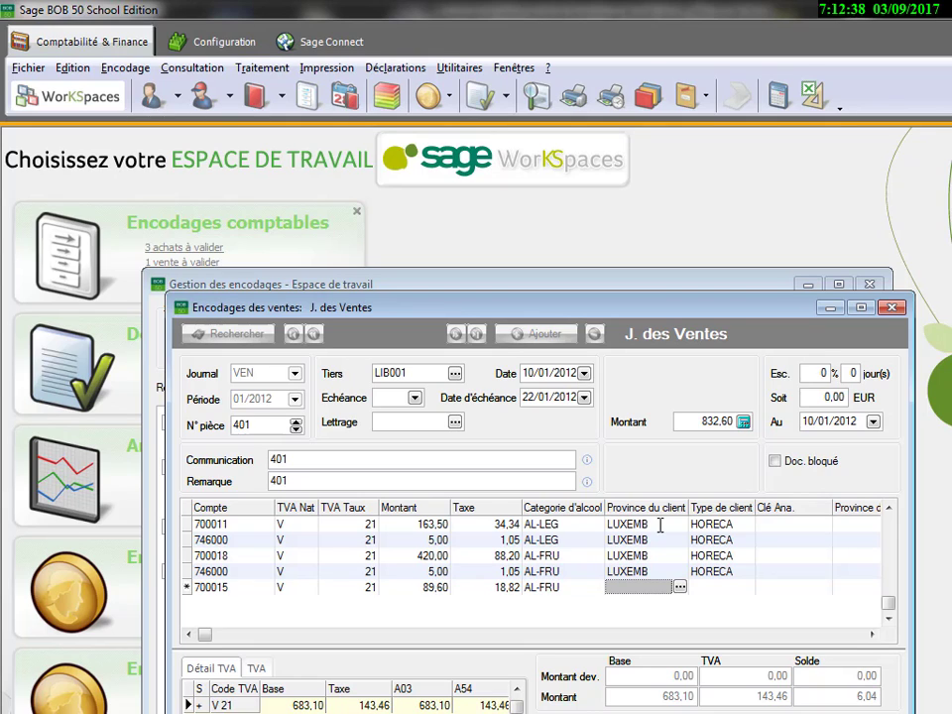
# Assign client province LUXEMB and client type HORECA to the 700015 line, and complete that line.
pyautogui.write('LUXEMB')
pyautogui.press('Return')
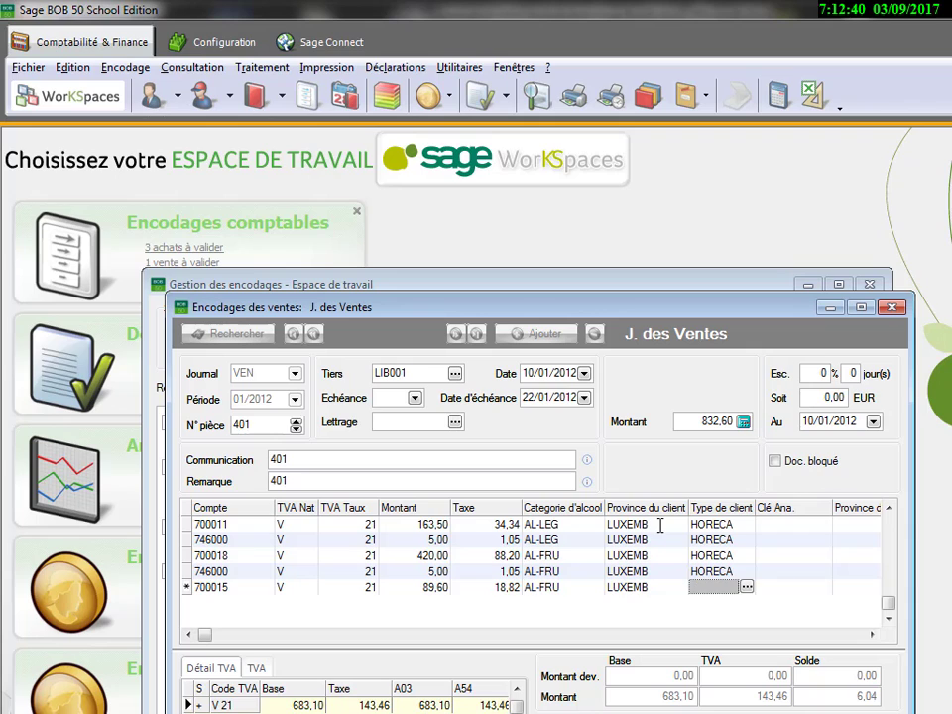
pyautogui.write('HORECA')
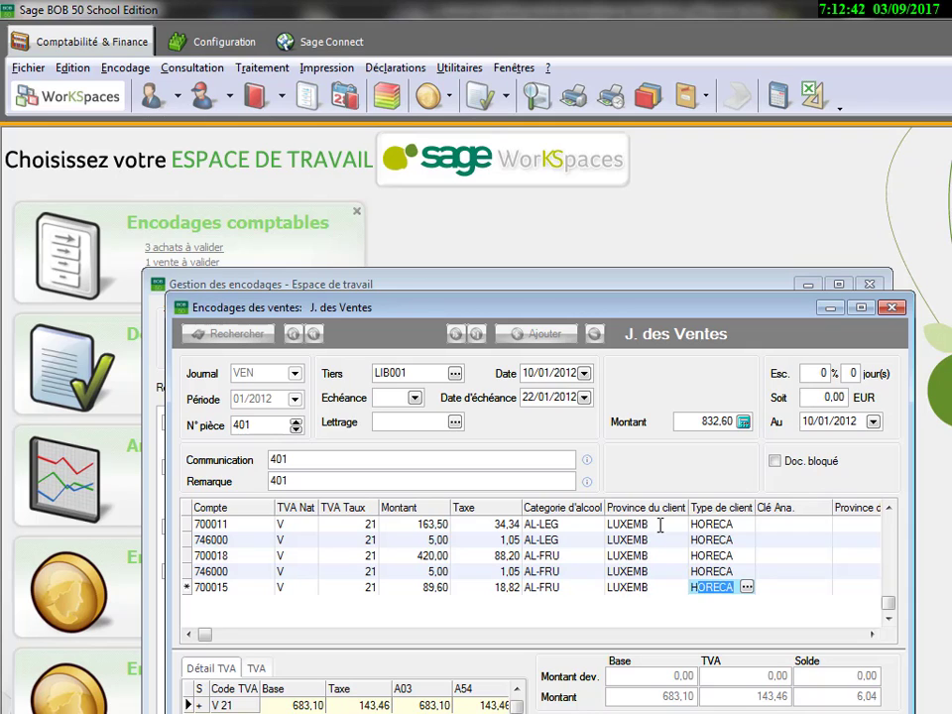
pyautogui.press('Return')
pyautogui.press('Return')
pyautogui.press('Return')
pyautogui.press('Return')
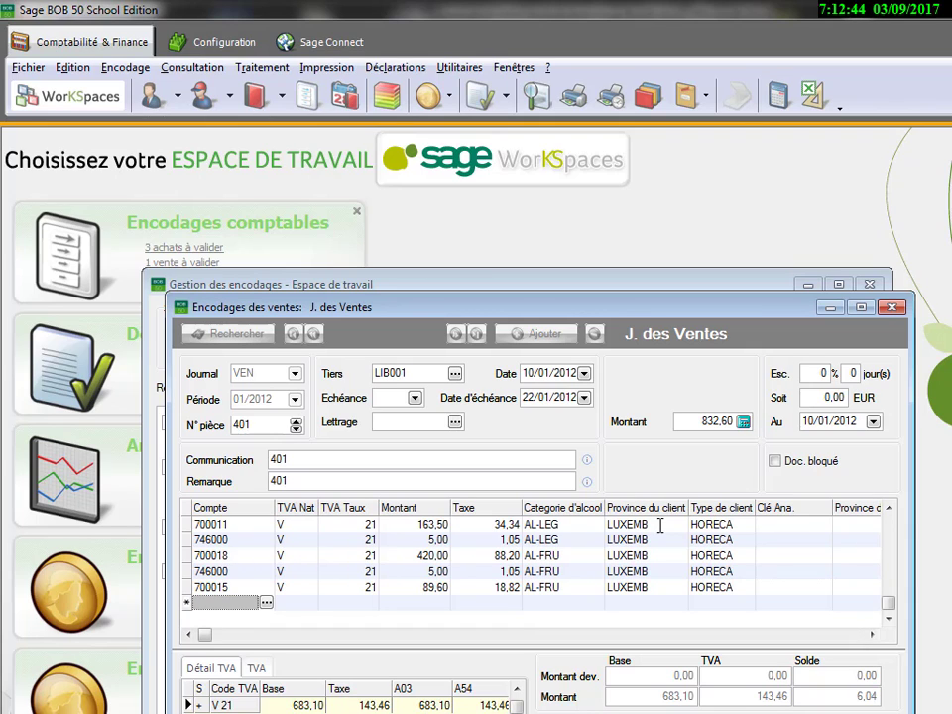
# Enter a sixth line on account 746000 with VAT nature V, rate 21 and amount 5.
pyautogui.write('746000')
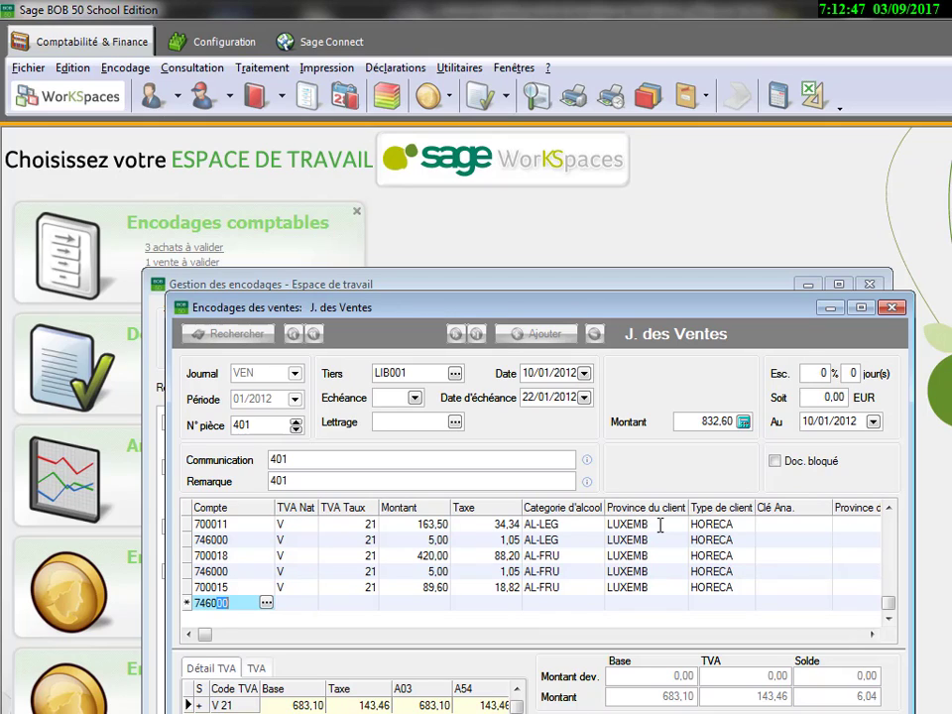
pyautogui.press('Return')
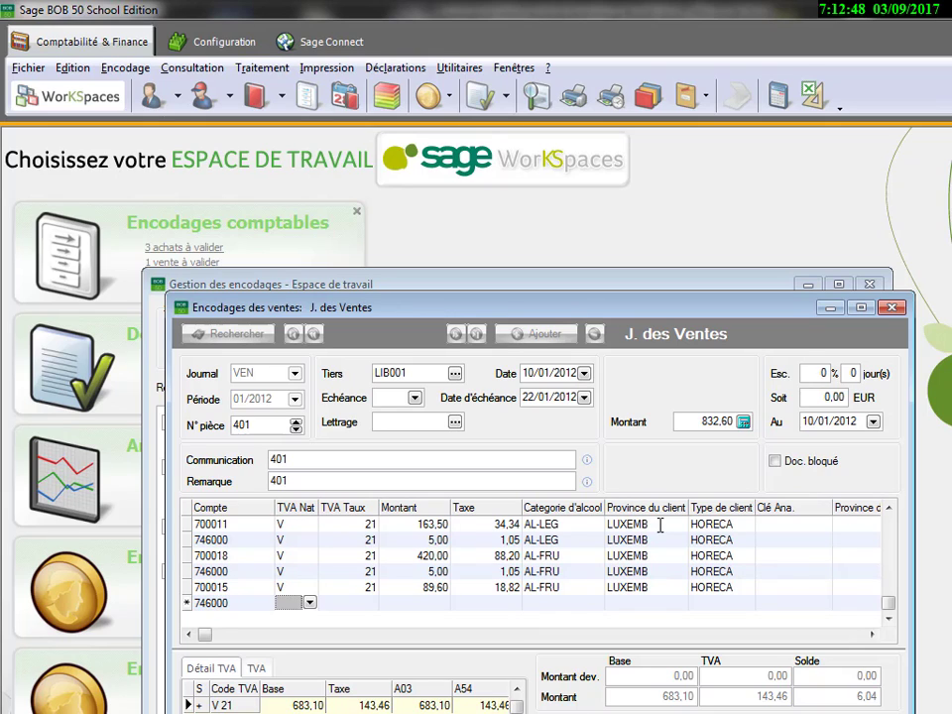
pyautogui.press('Return')
pyautogui.write('21')
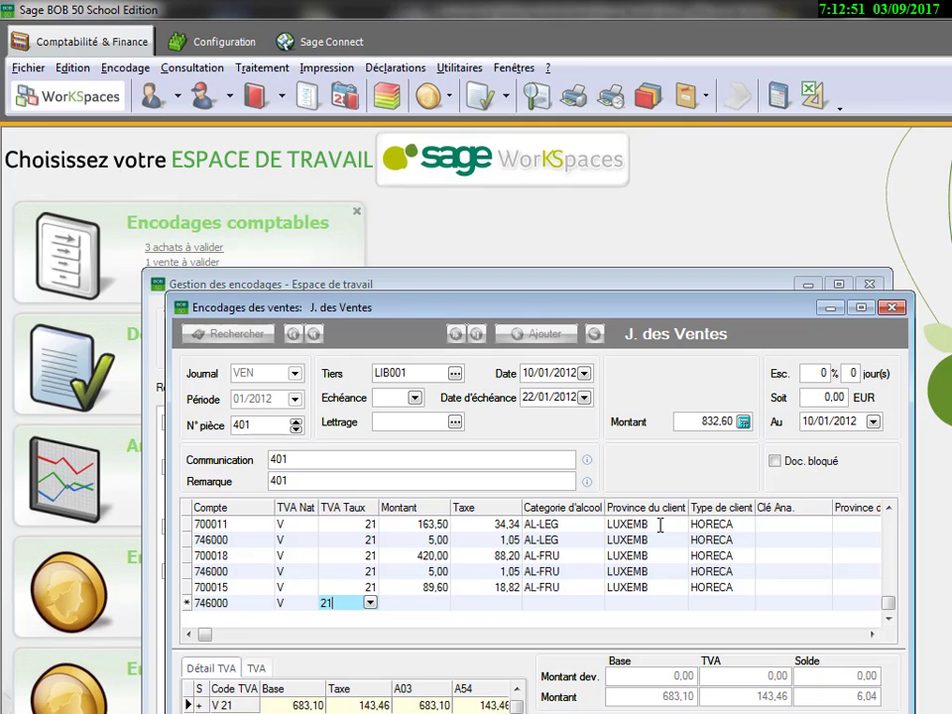
pyautogui.press('Return')
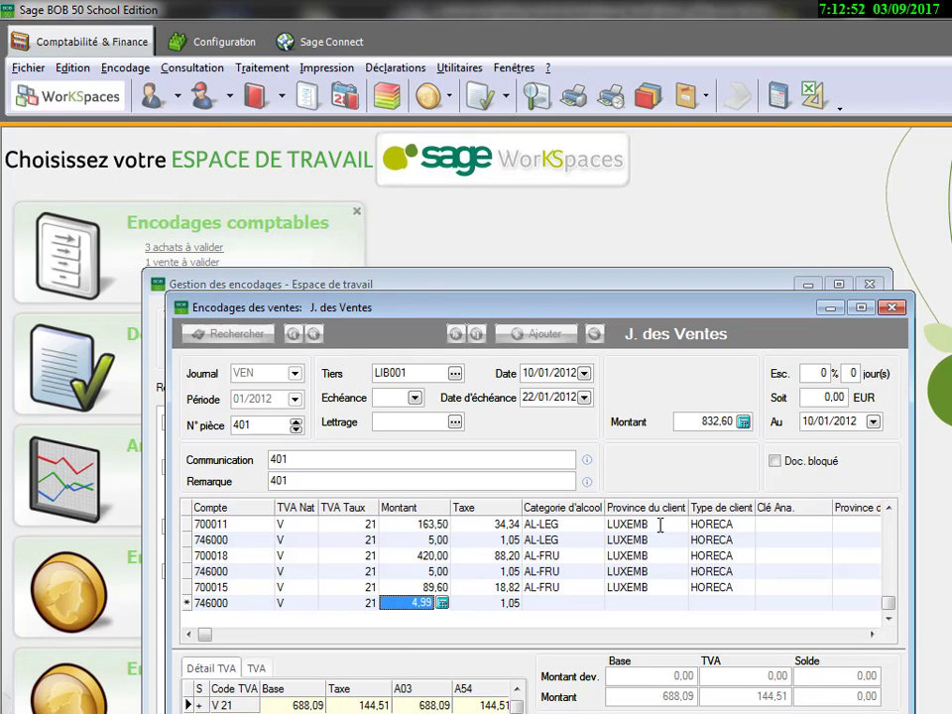
pyautogui.write('5')
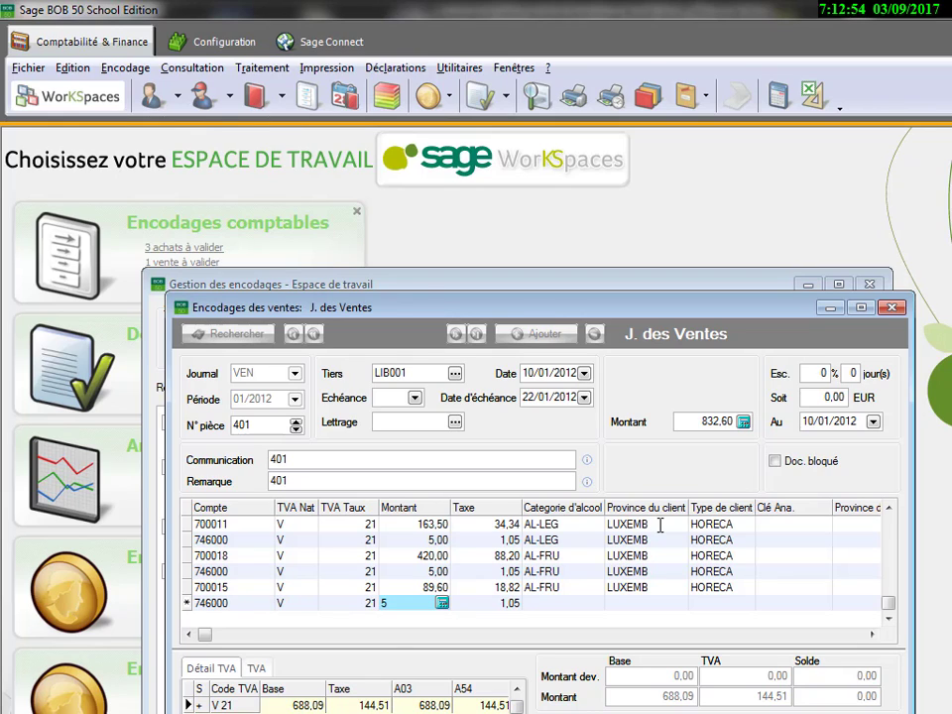
pyautogui.press('Return')
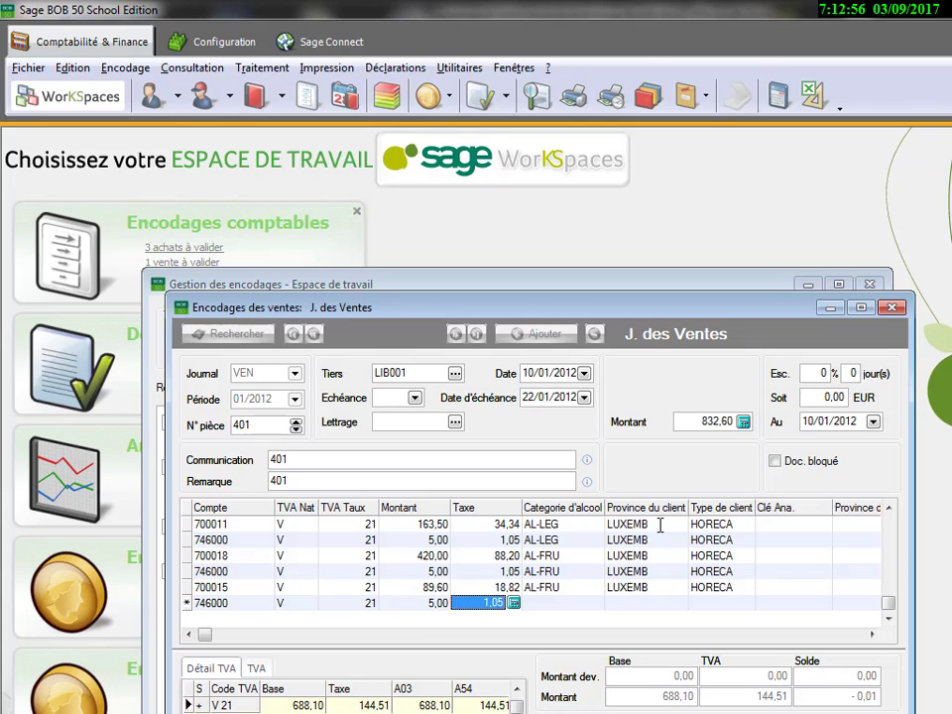
# Assign alcohol category AL-FRU, client province LUXEMB and client type HORECA to the sixth line (746000).
pyautogui.write('AL-')
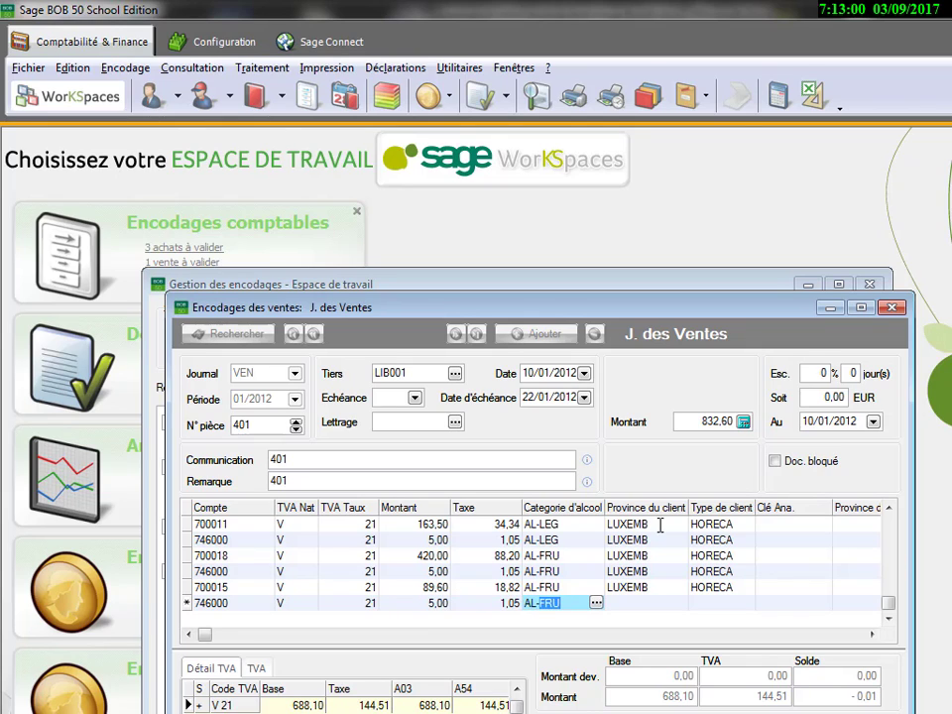
pyautogui.write('FR')
pyautogui.press('Return')
pyautogui.write('LUXEMB')
pyautogui.press('Return')
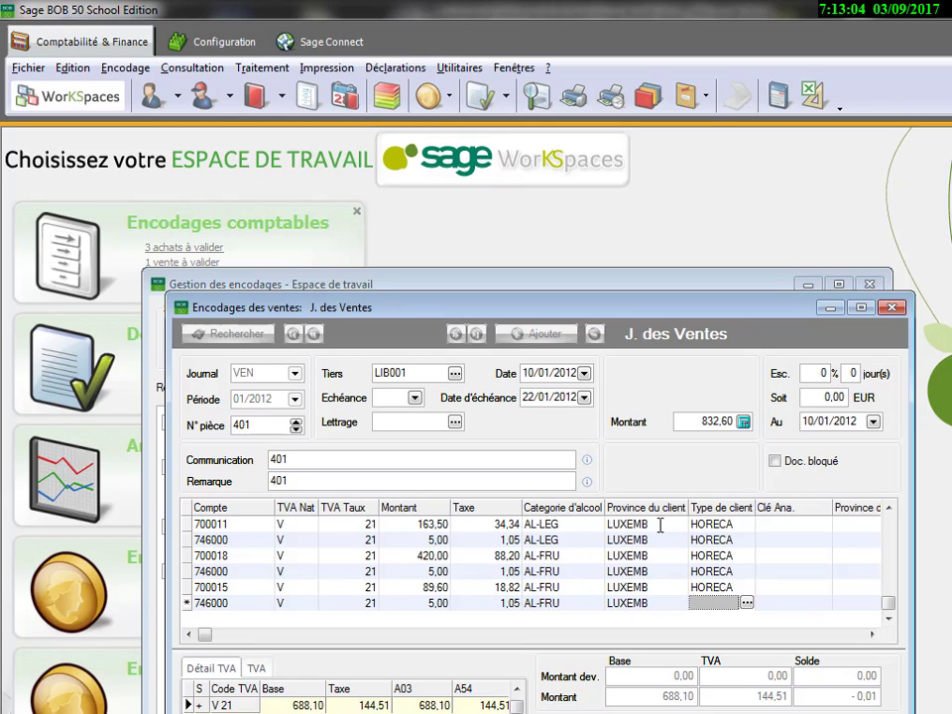
pyautogui.write('HORECA')
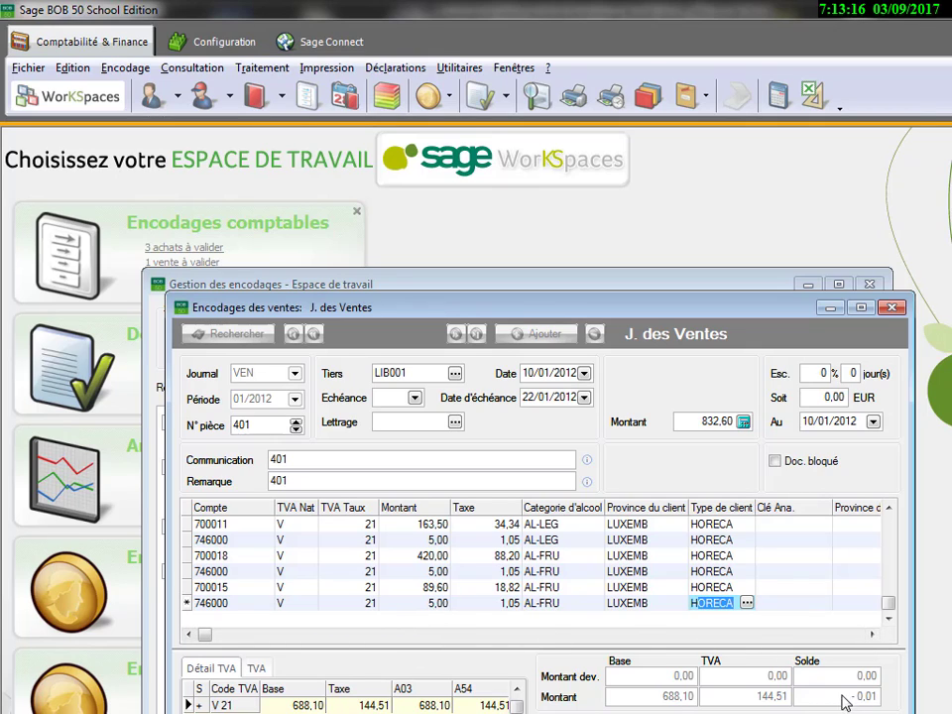
# Set the amount of the last 746000 line to 4,99, then save sales document 401 and close its entry window.
pyautogui.click(429, 604)
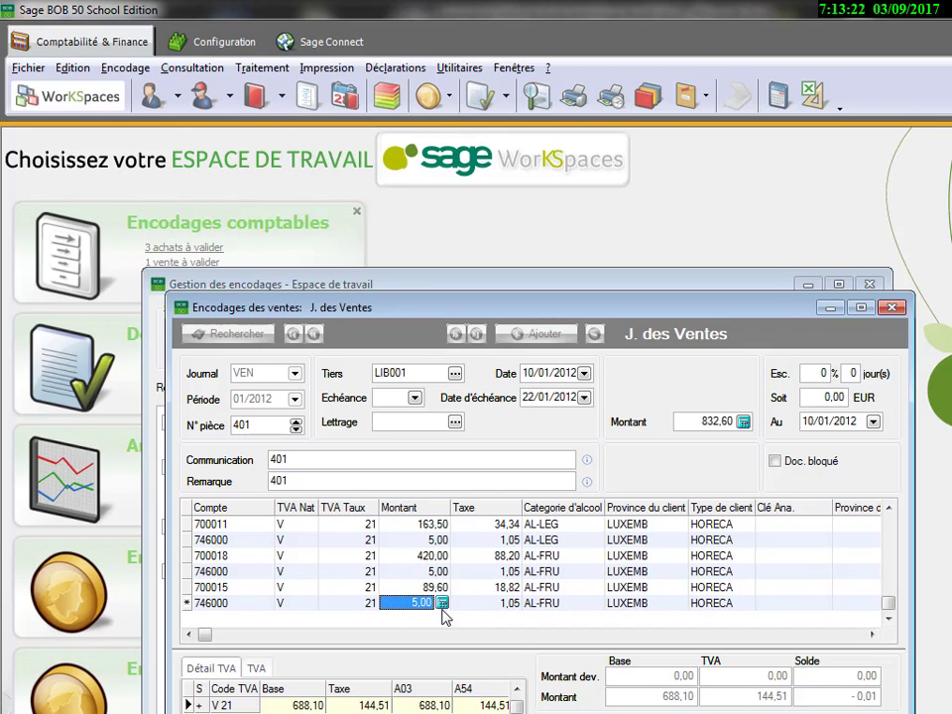
pyautogui.write('4,99')
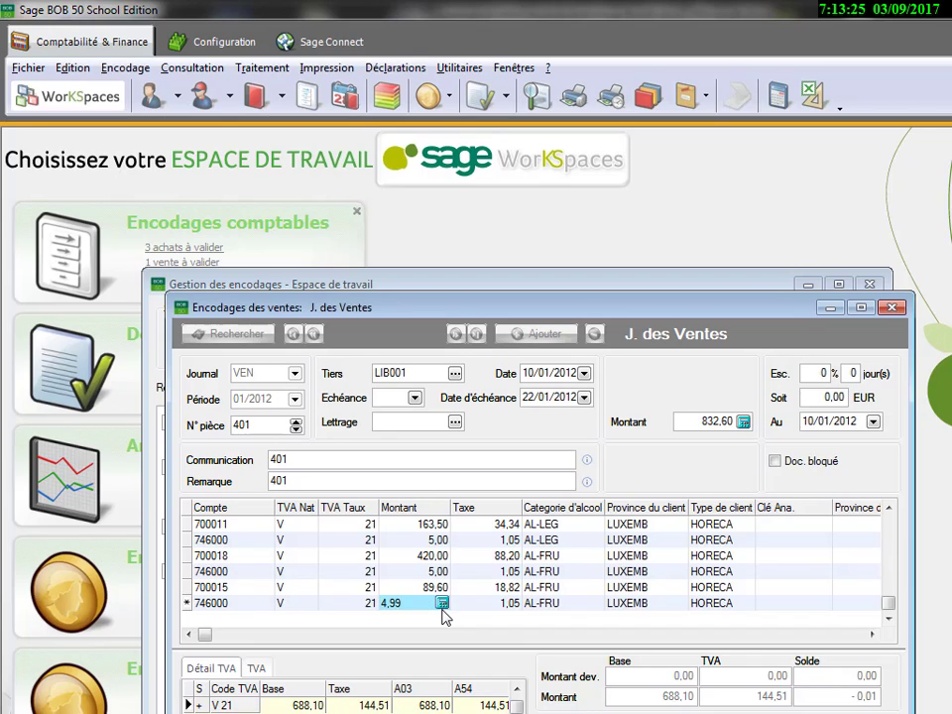
pyautogui.press('Tab')
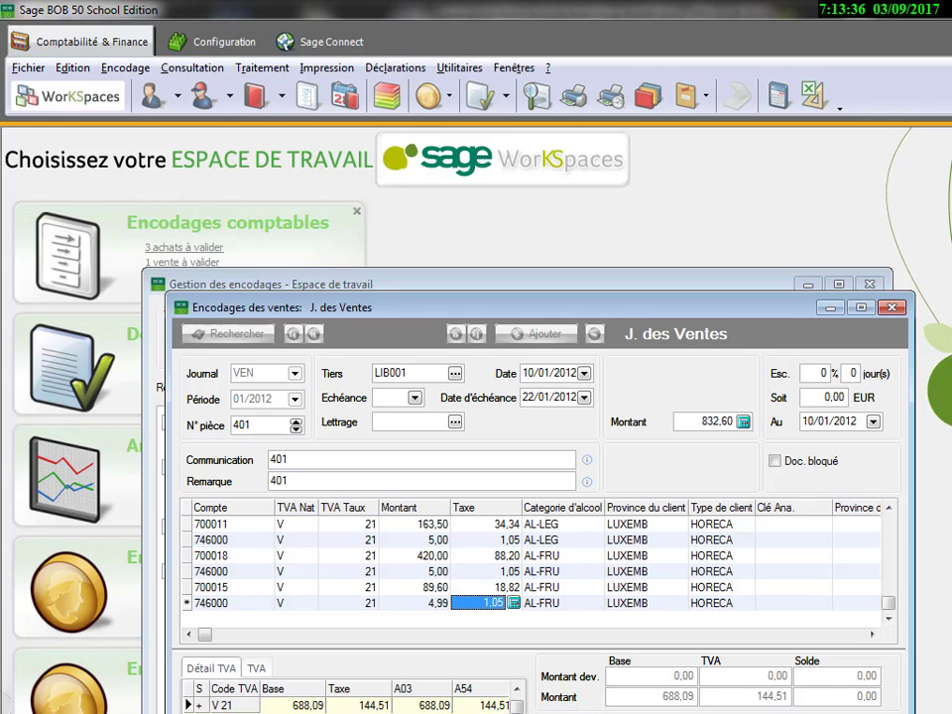
pyautogui.hotkey('ctrl', 'Return')
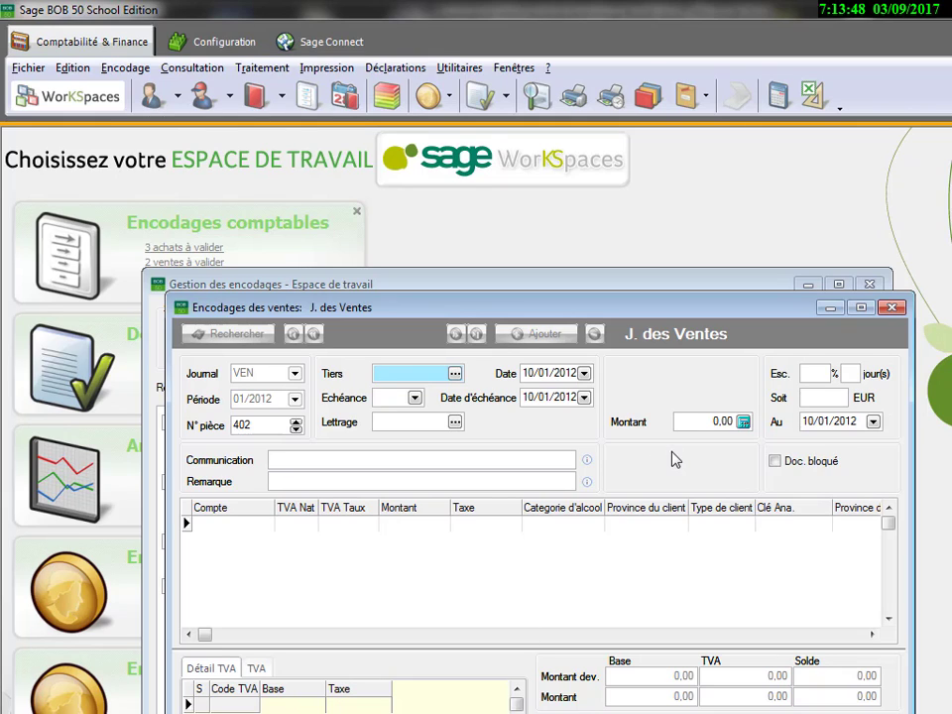
pyautogui.click(892, 308)
# In the CAI cash journal for 01/2012, set the first line to type G and account 700014.
pyautogui.click(558, 520)
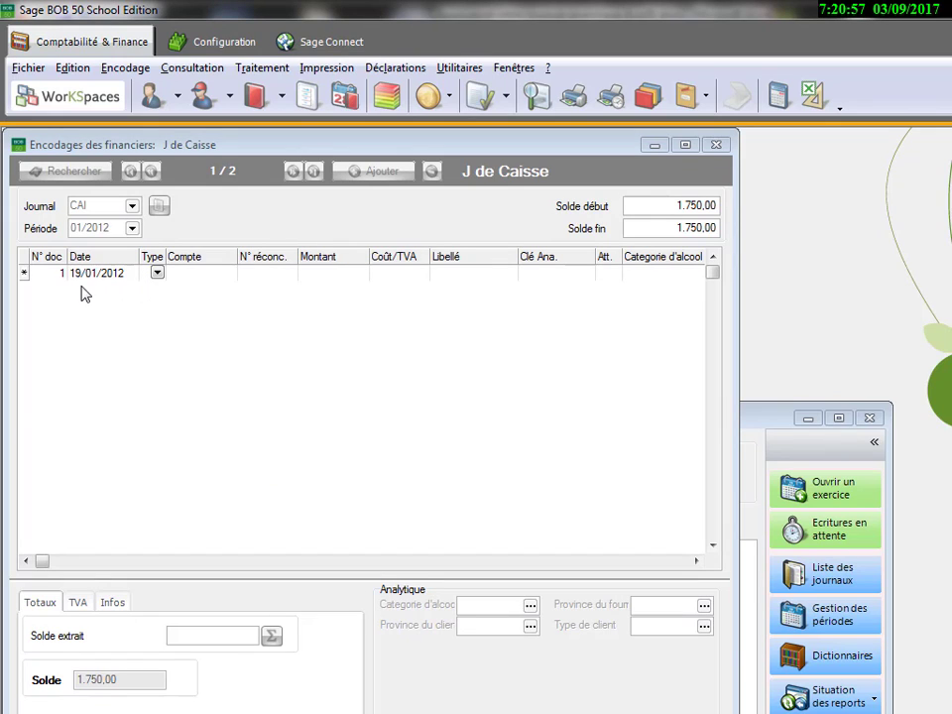
pyautogui.click(152, 273)
pyautogui.click(147, 315)
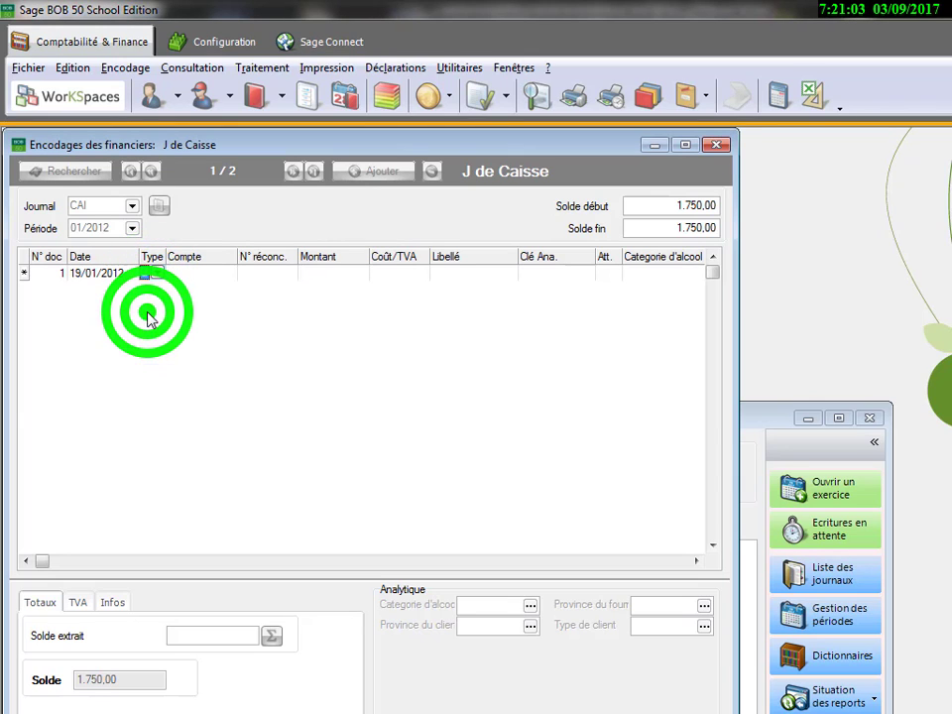
pyautogui.click(191, 274)
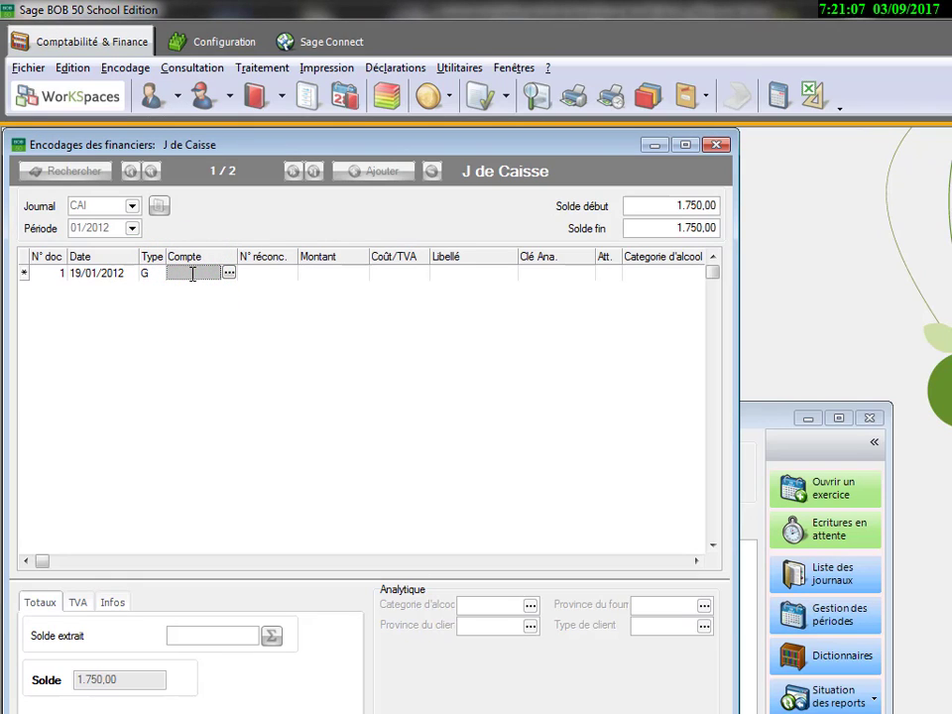
pyautogui.write('7')
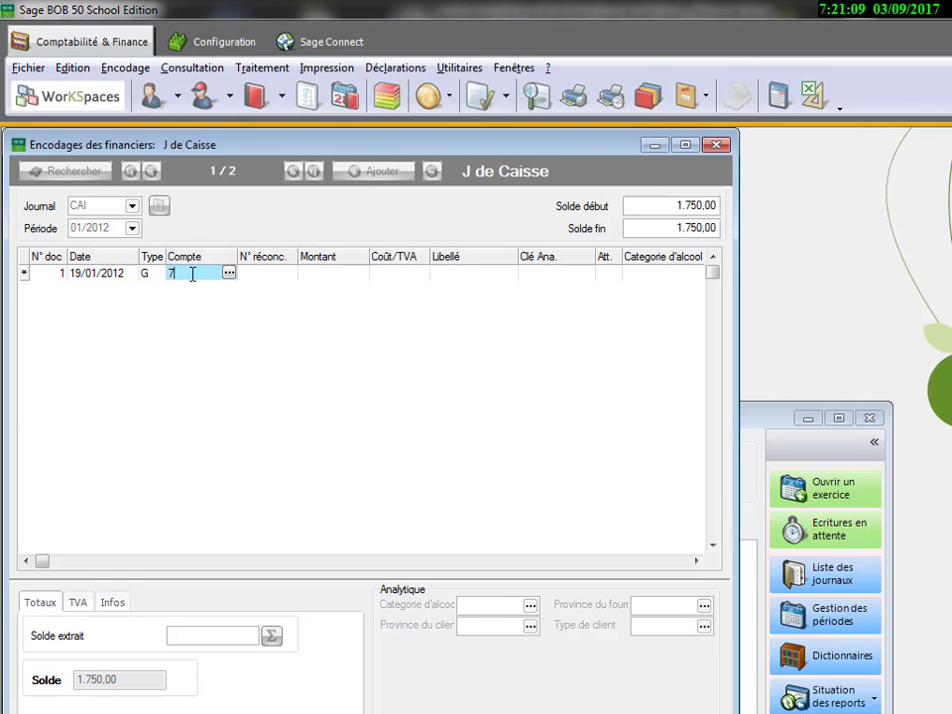
pyautogui.write('00000')
pyautogui.press('BackSpace')
pyautogui.write('4')
pyautogui.press('Return')
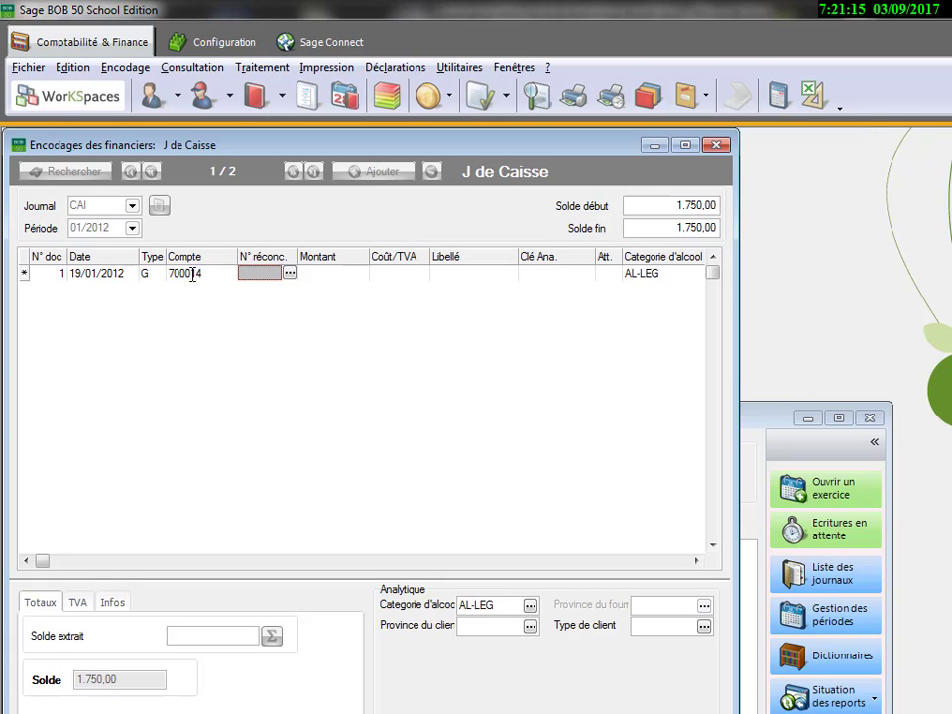
# Enter an amount of 12,71 on the 700014 cash line and save its VAT breakdown with nature V and rate 21.
pyautogui.press('Return')
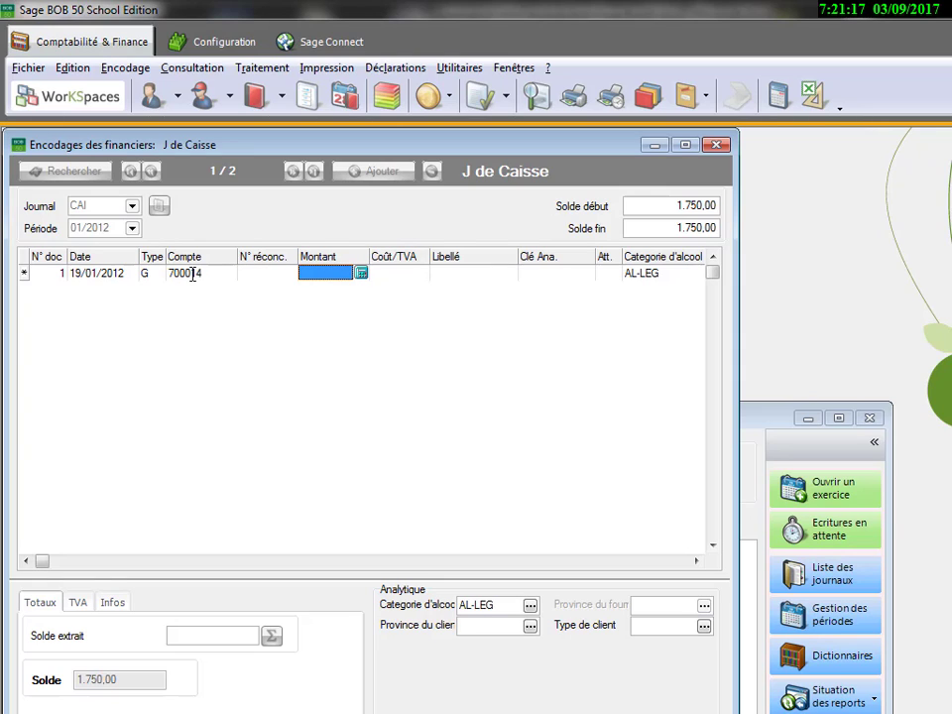
pyautogui.write('12.')
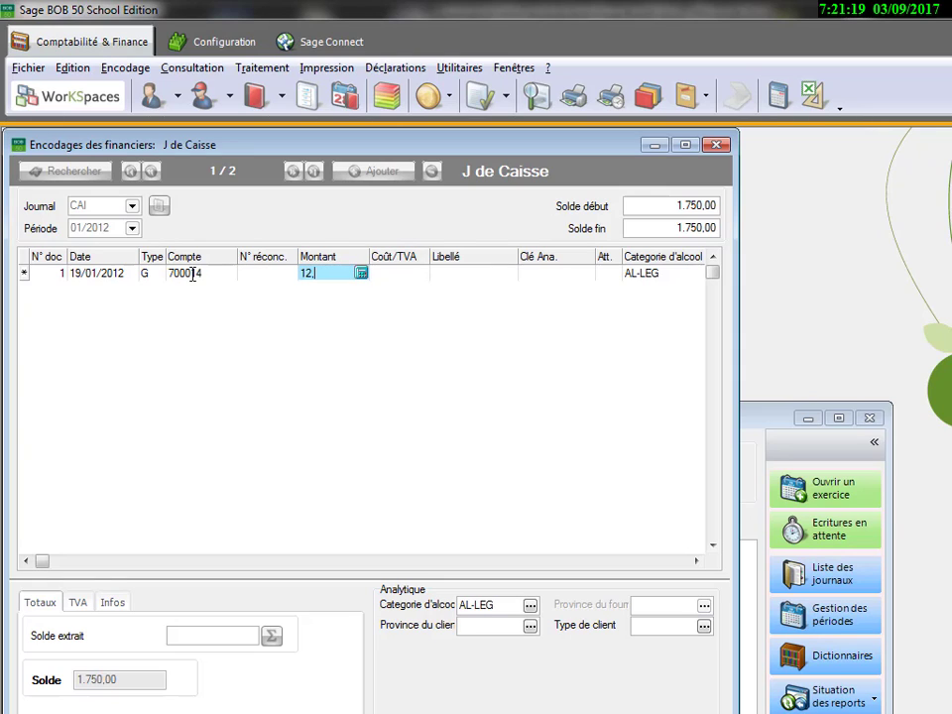
pyautogui.write('71')
pyautogui.press('Return')
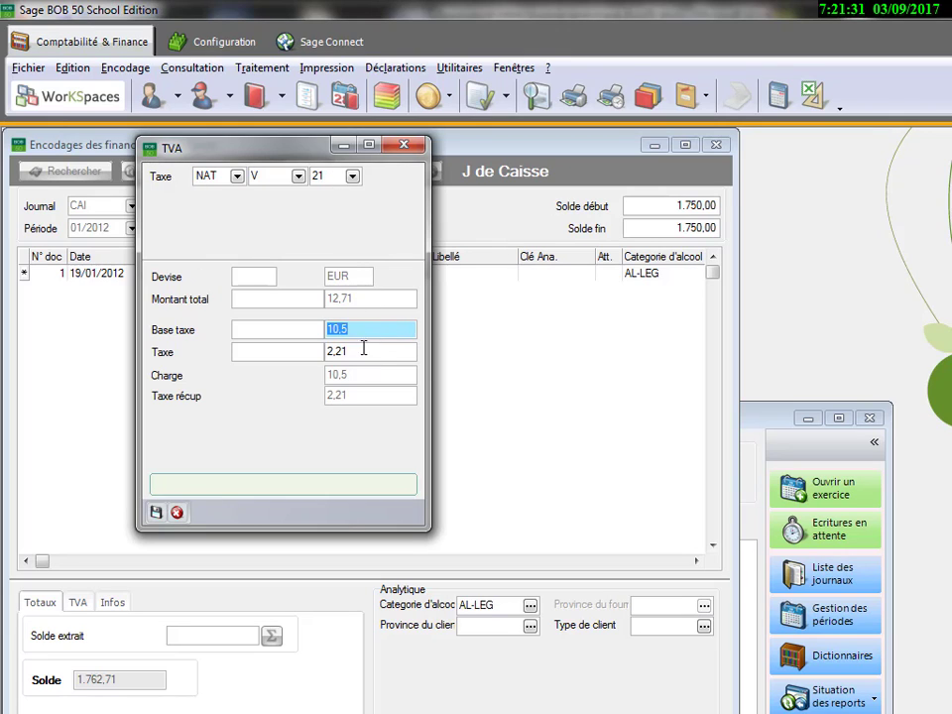
pyautogui.click(156, 512)
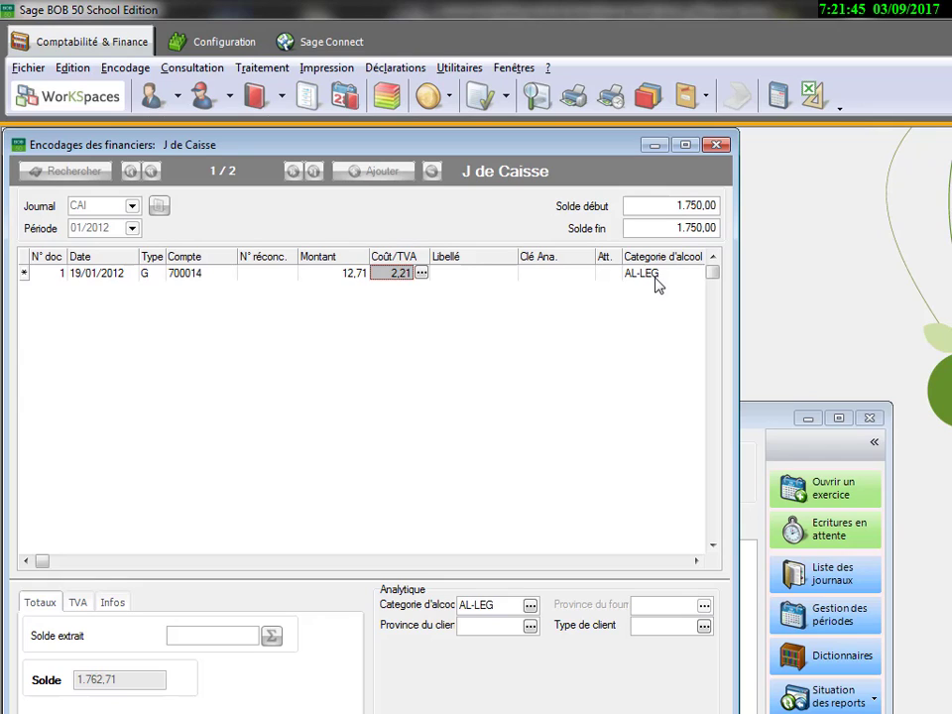
# Assign client province LIEGE and client type PARTIC to the 700014 cash line.
pyautogui.click(699, 562)
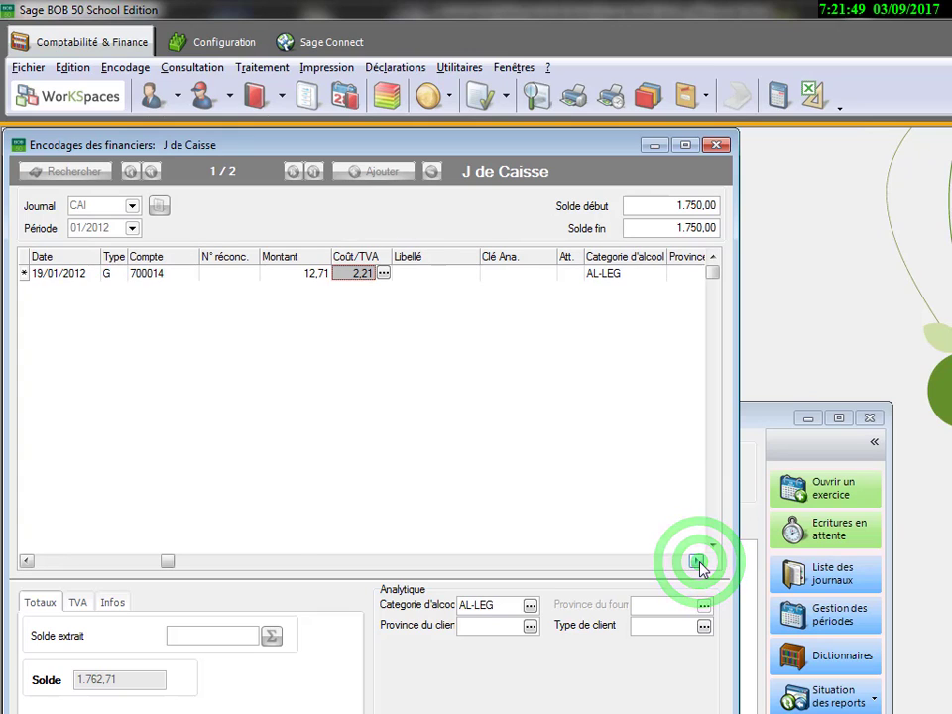
pyautogui.click(700, 563)
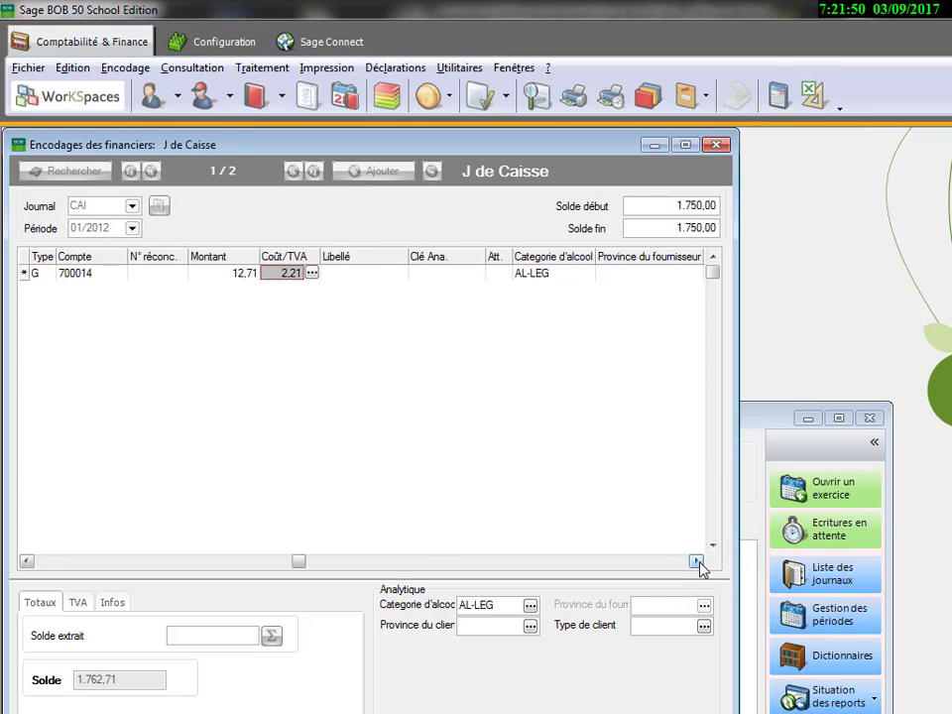
pyautogui.click(700, 562)
pyautogui.click(700, 563)
pyautogui.click(700, 562)
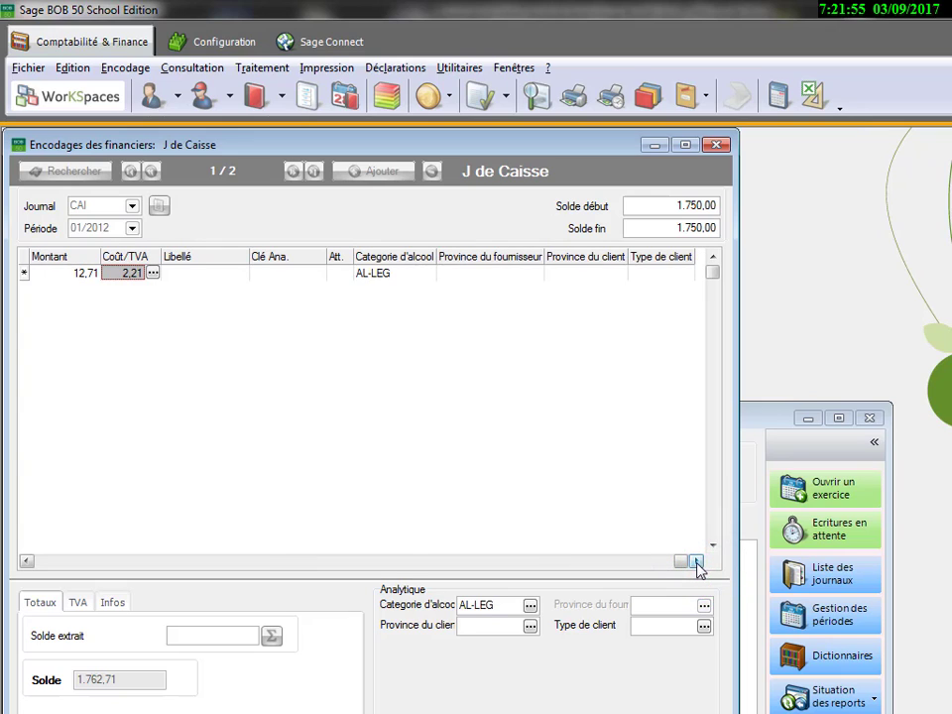
pyautogui.click(575, 275)
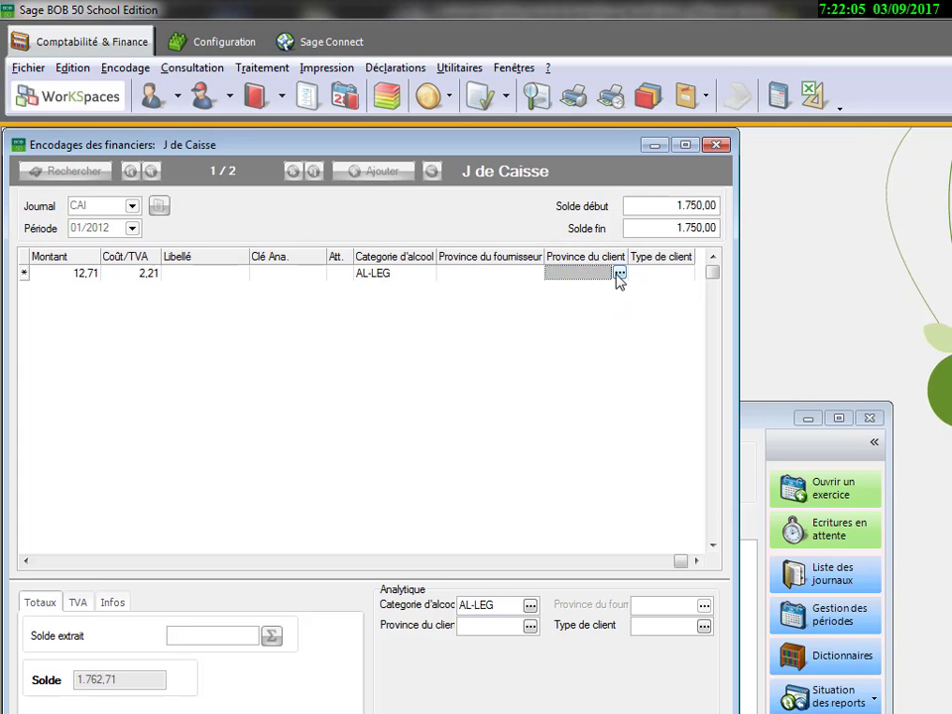
pyautogui.click(617, 273)
pyautogui.click(511, 274)
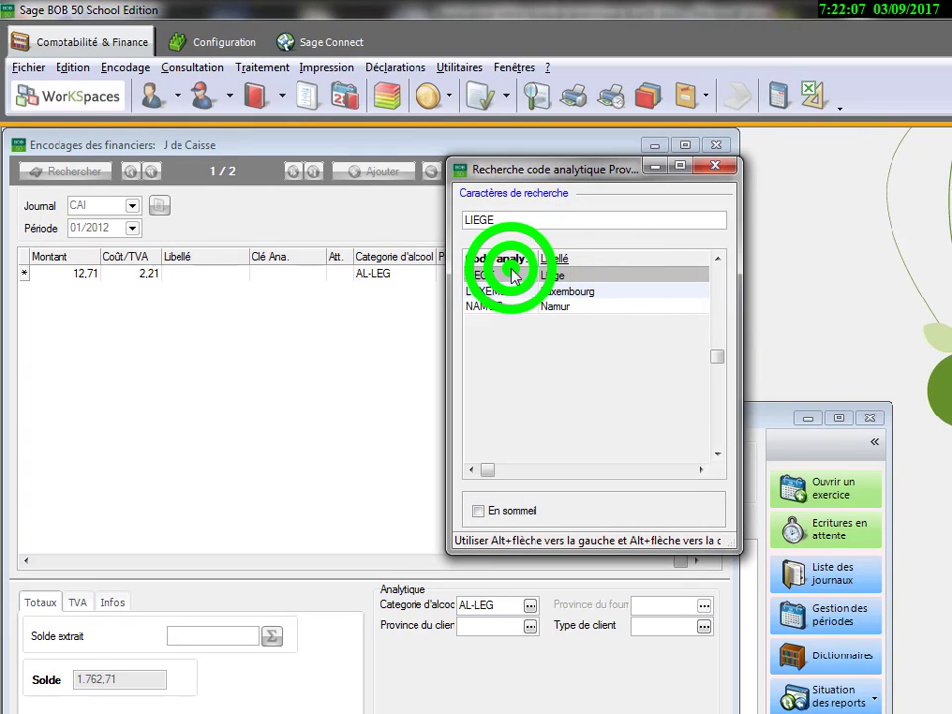
pyautogui.click(512, 274)
pyautogui.click(641, 279)
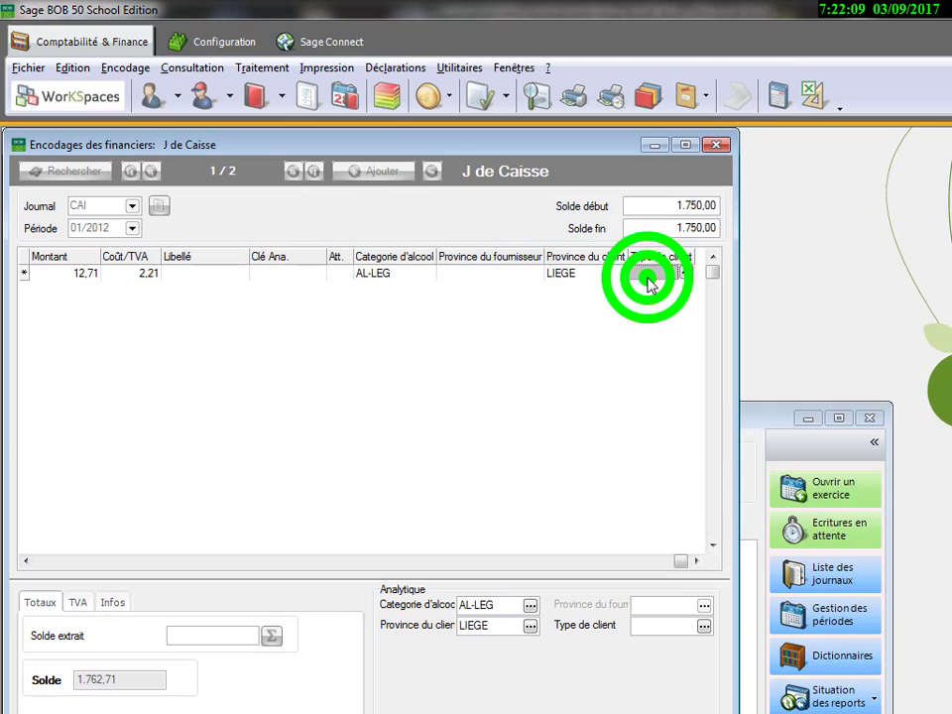
pyautogui.write('P')
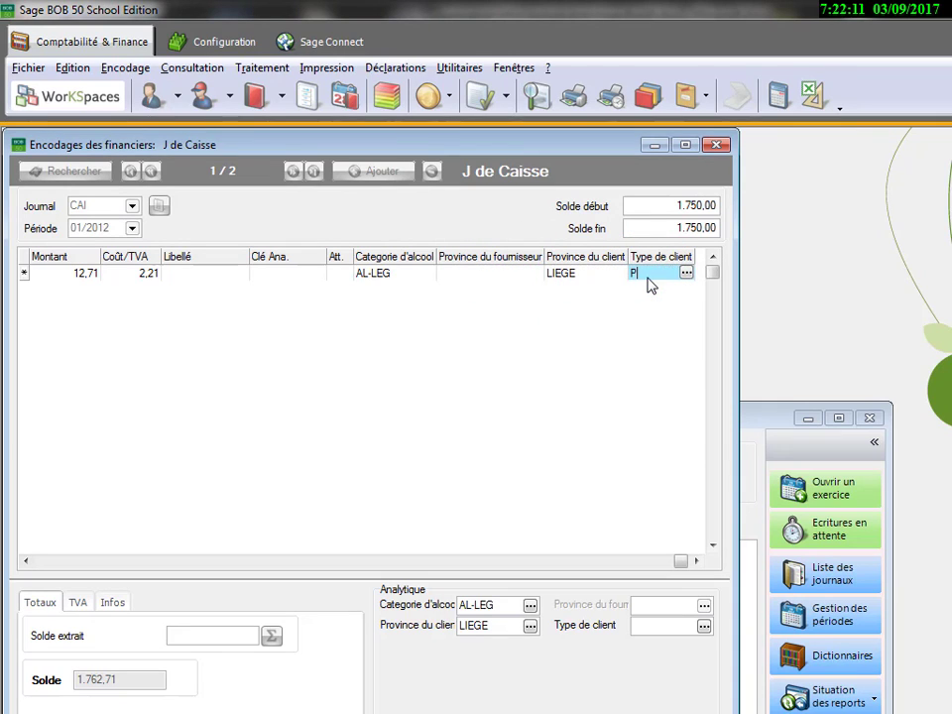
pyautogui.write('ARTIC')
# Set the cash journal's closing balance to 1762,71.
pyautogui.click(671, 230)
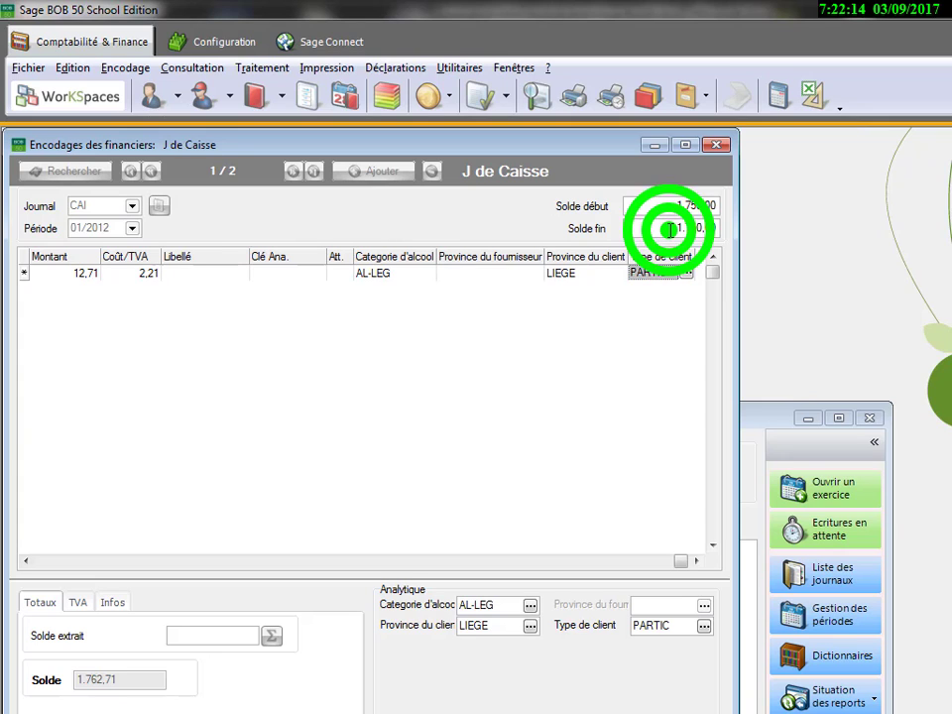
pyautogui.click(671, 230)
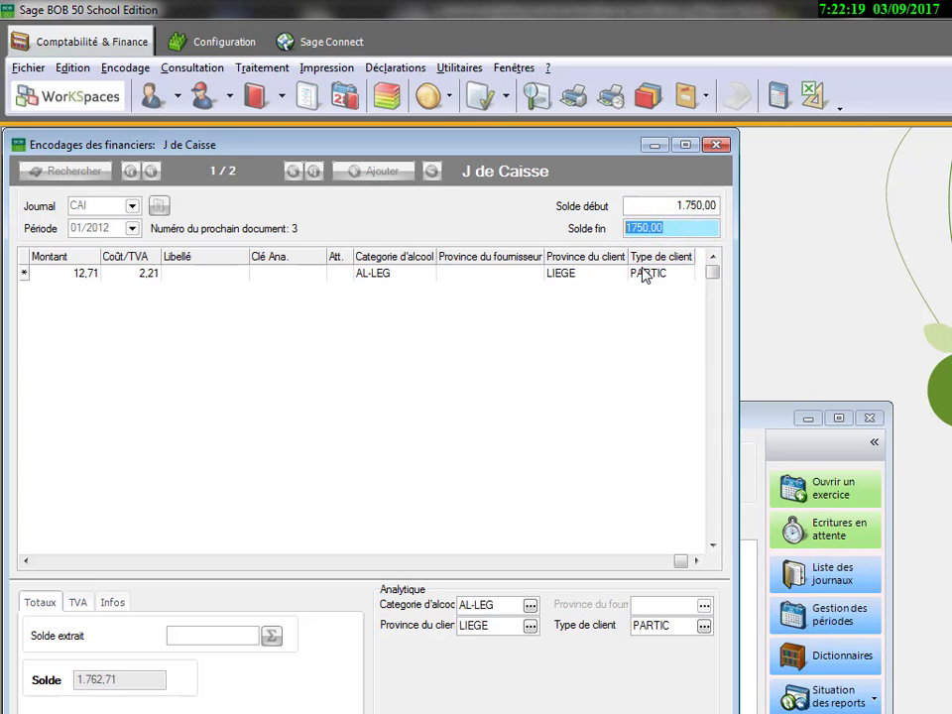
pyautogui.write('176')
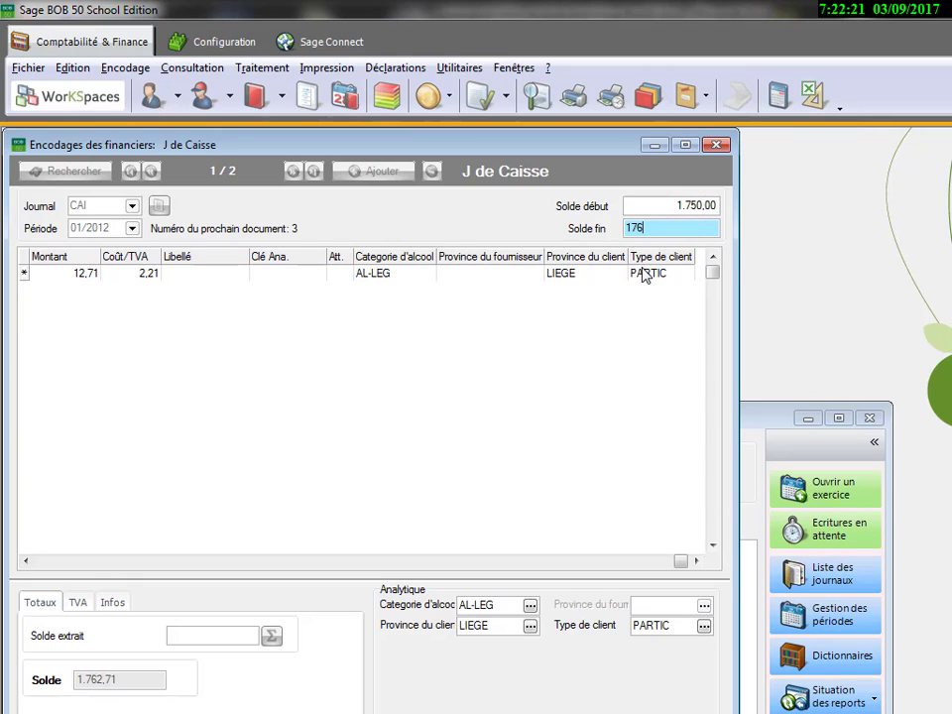
pyautogui.write('2,10')
pyautogui.press('BackSpace')
pyautogui.press('BackSpace')
pyautogui.write('71')
pyautogui.press('Return')
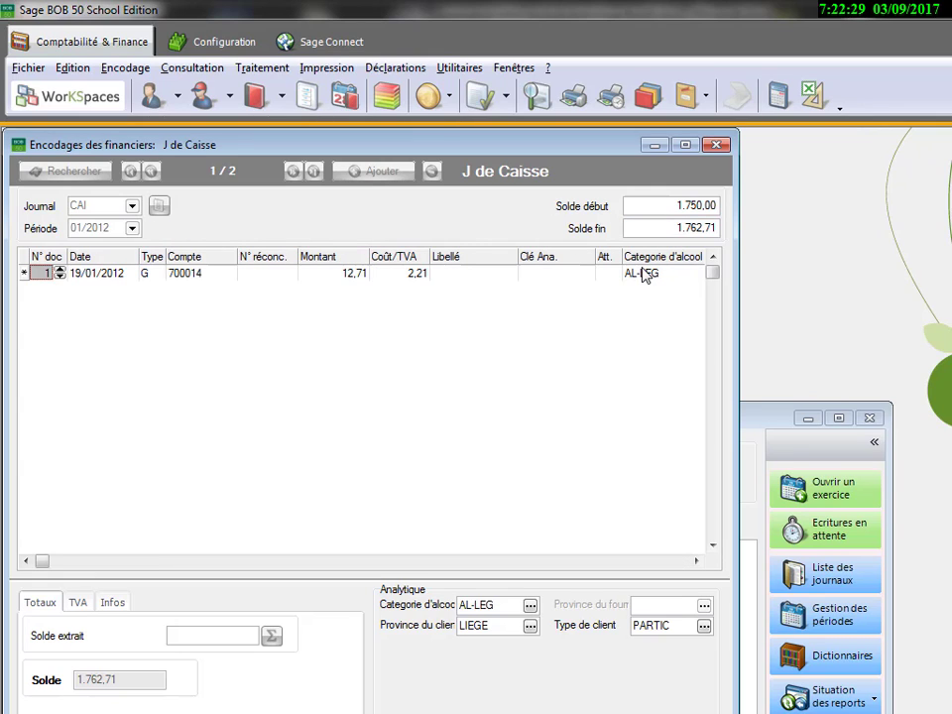